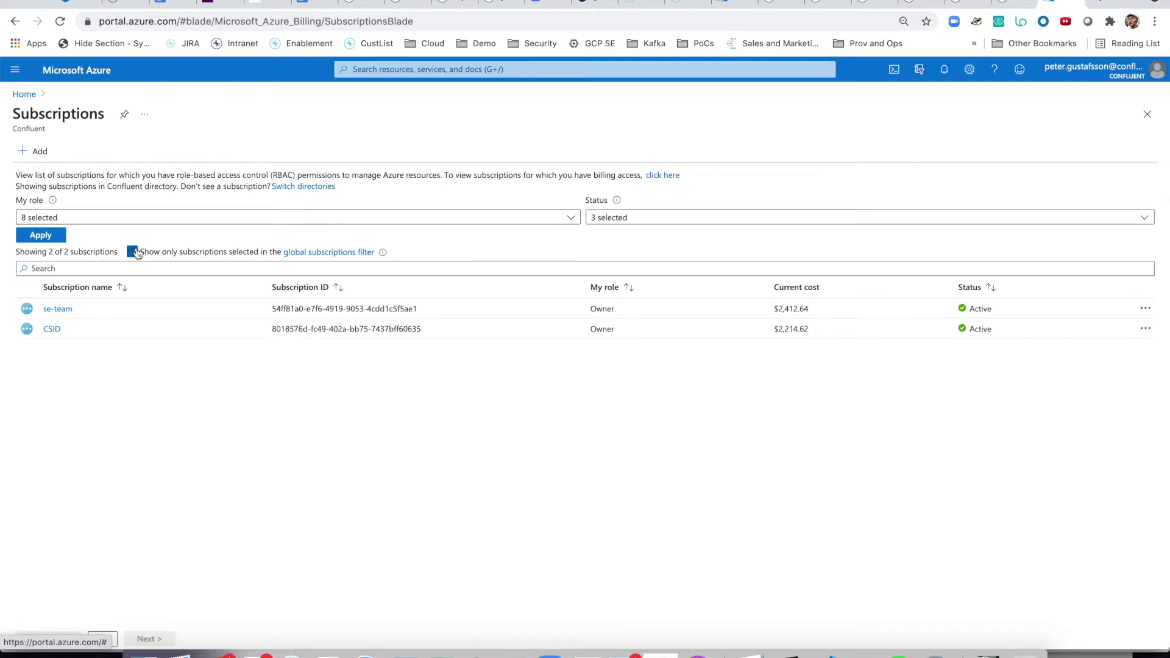
- Copy the CSID subscription's ID from Azure and enter it in the Confluent cluster's Add Subscription form under Networking
left_click_drag(422, 329, 275, 329)
key("super+Tab")
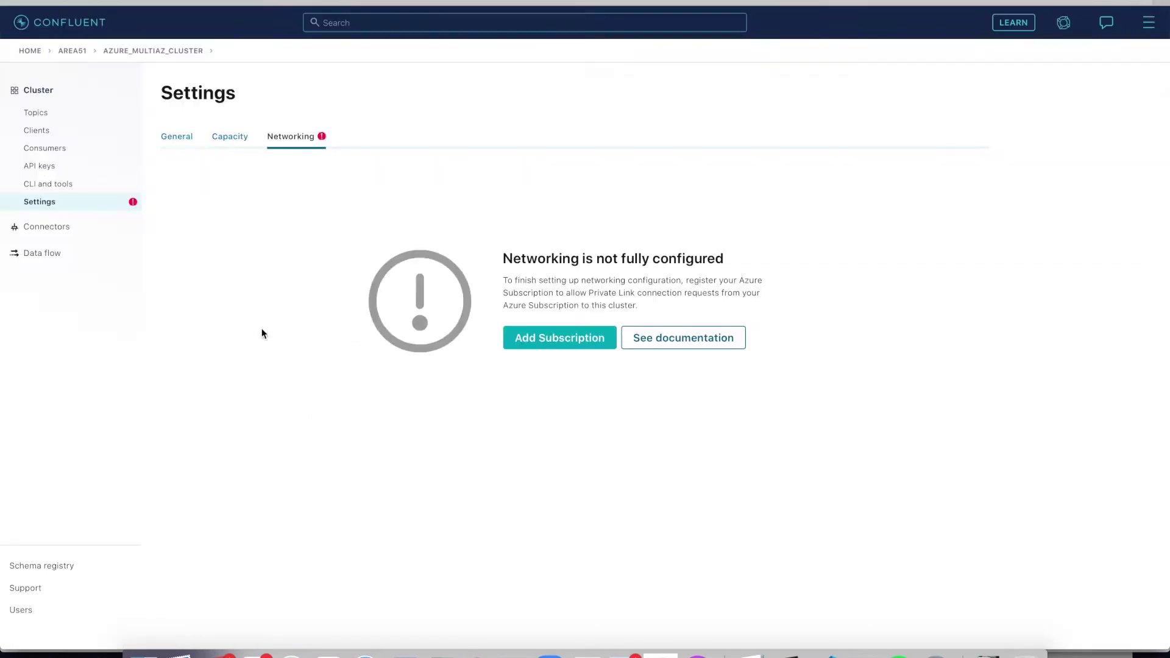
left_click(540, 337)
left_click(368, 281)
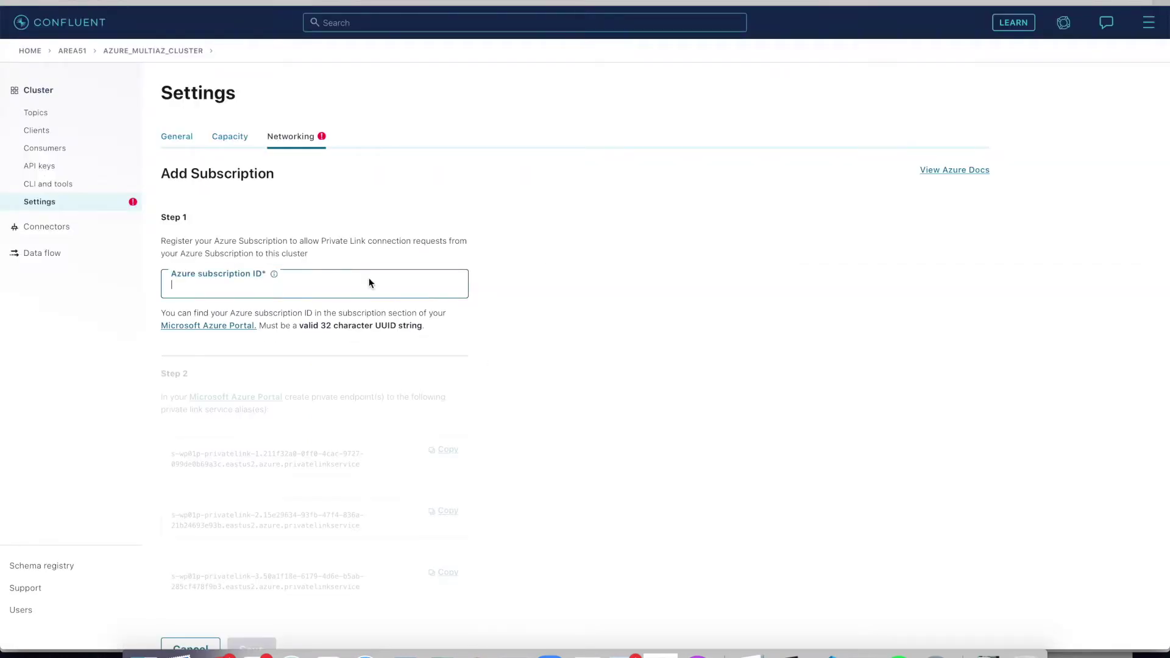
type("8018576d-fc49-402a-bb75-7437bff60635")
- Remove the stray leading space from the Azure subscription ID and save the registration
left_click(473, 354)
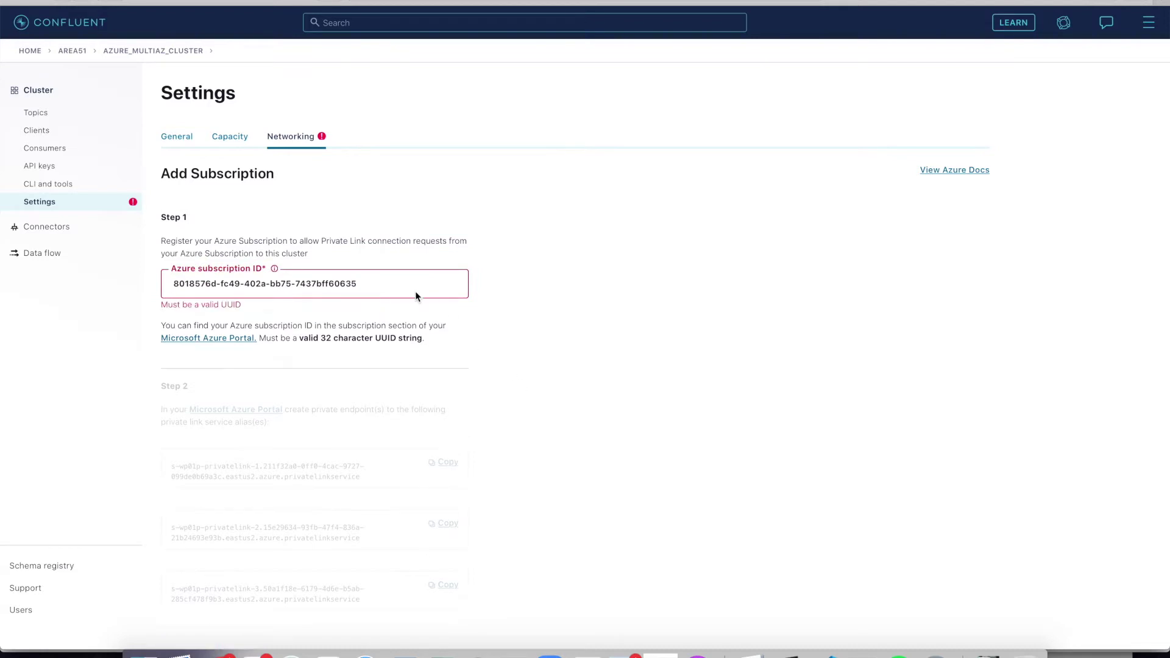
key("Delete")
left_click(563, 378)
scroll(563, 378, "down", 2)
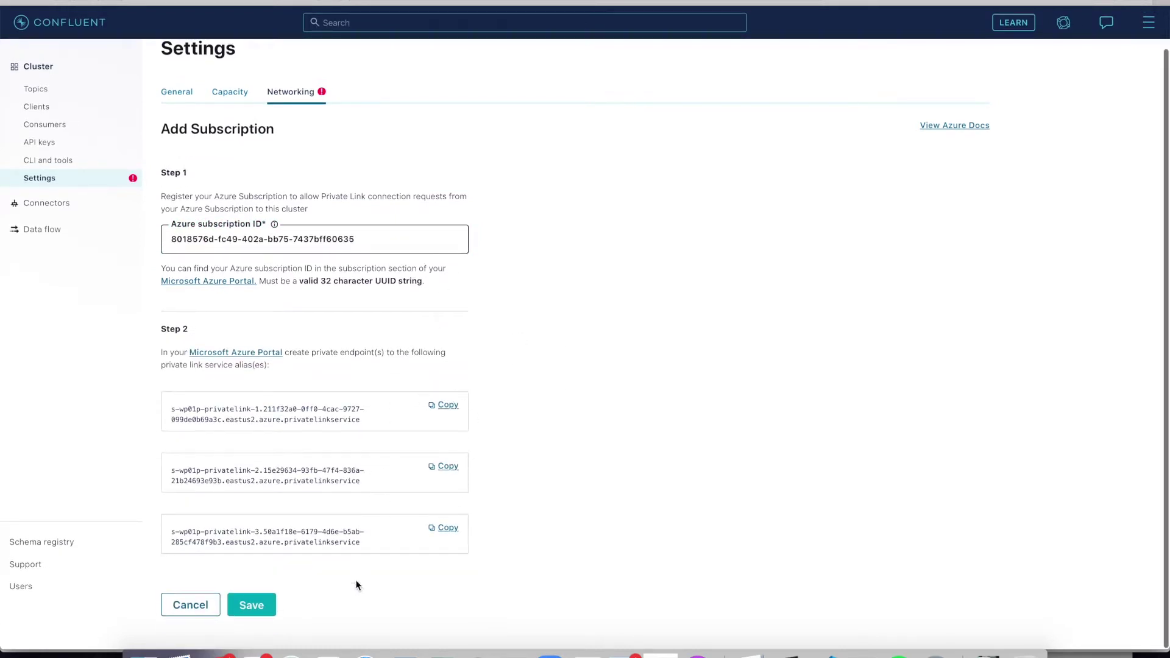
left_click(252, 604)
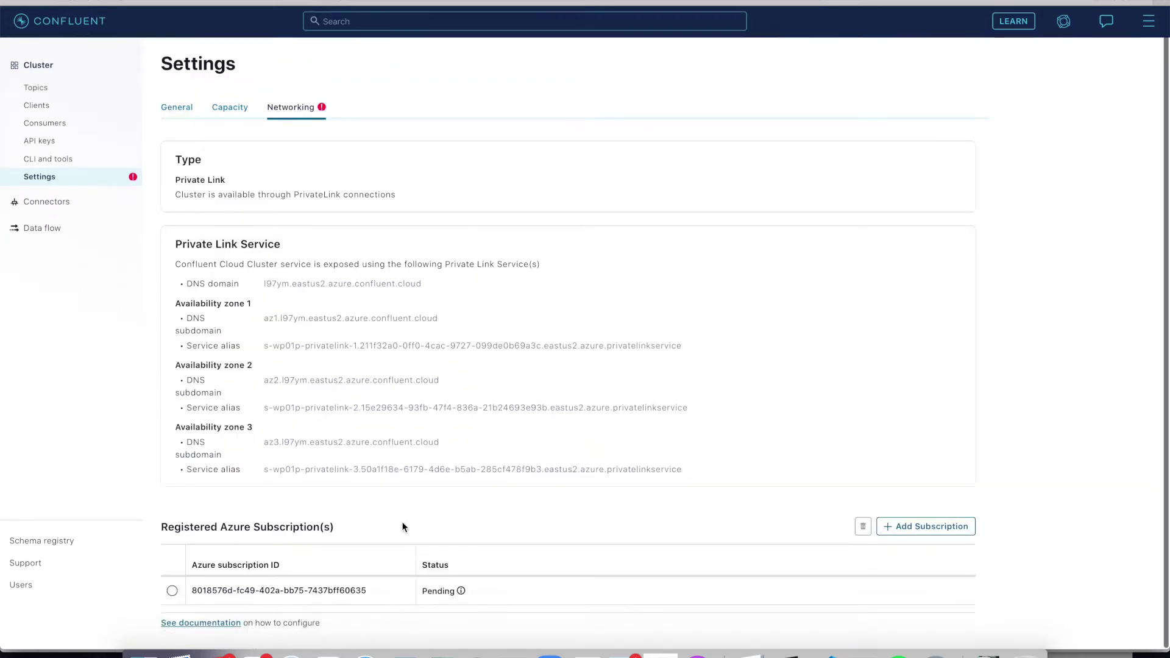
- Switch to the text notes and enter l97ym.eastus2.azure.confluent.cloud under DNS Domain
key("super+Tab")
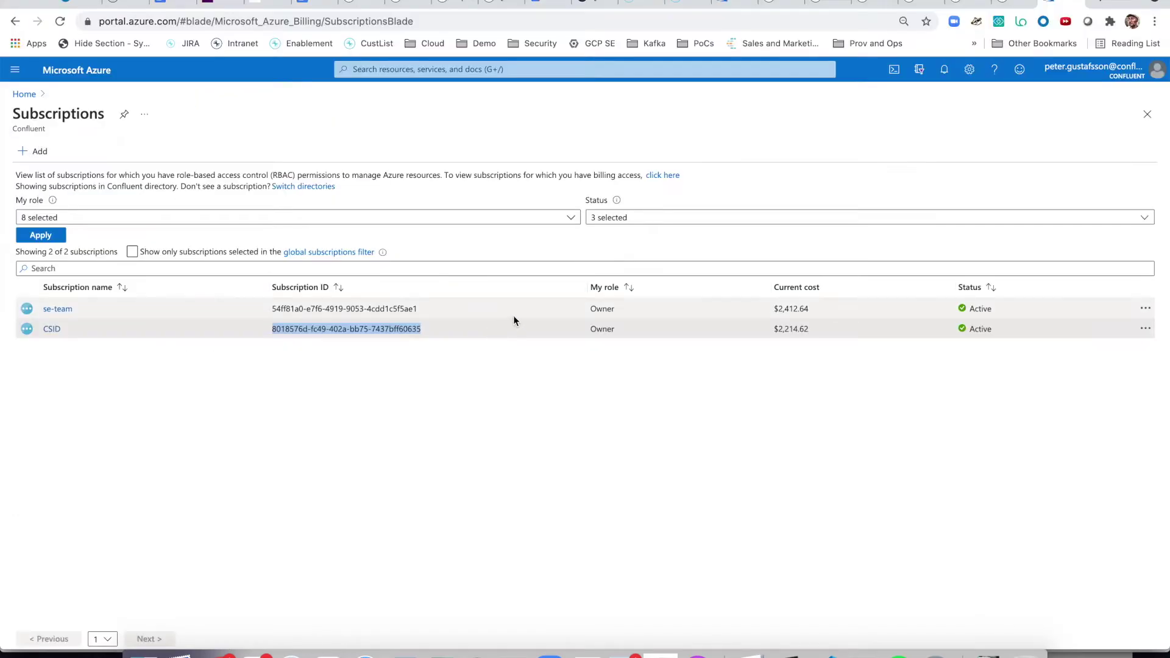
key("super+Tab")
key("Tab")
key("Tab")
key("Tab")
key("Tab")
key("super+v")
key("super+z")
type("l97ym.eastus2.azure.confluent.cloud")
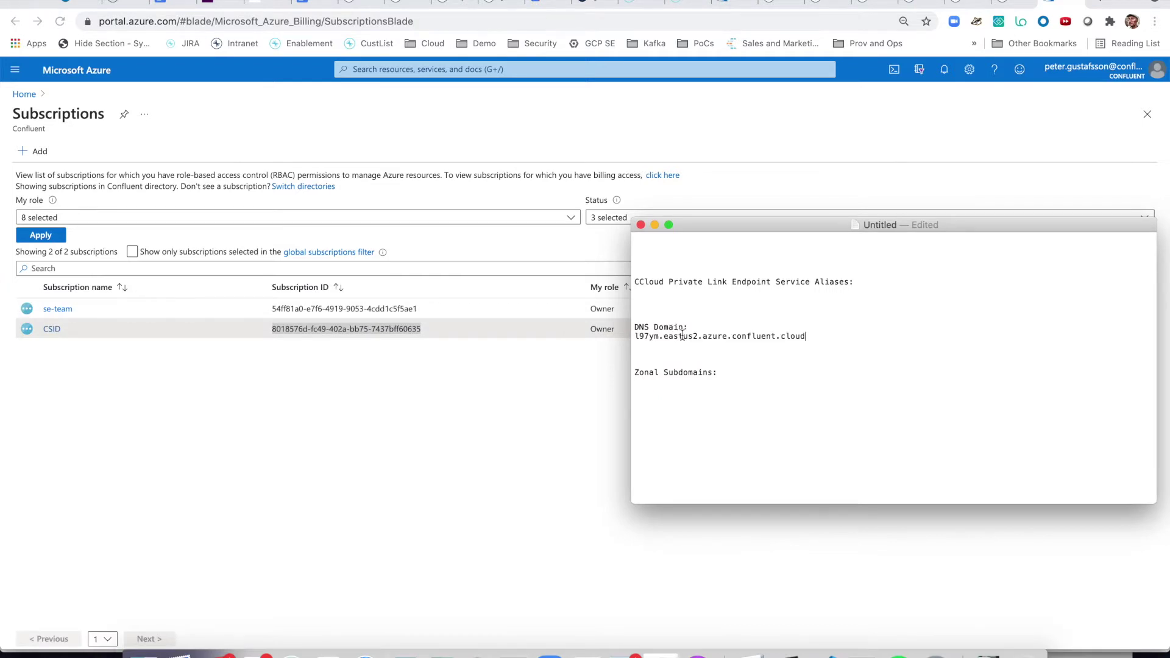
- Copy availability zone 1's DNS subdomain and service alias from the Confluent networking page into the notes under Zonal Subdomains
left_click(329, 654)
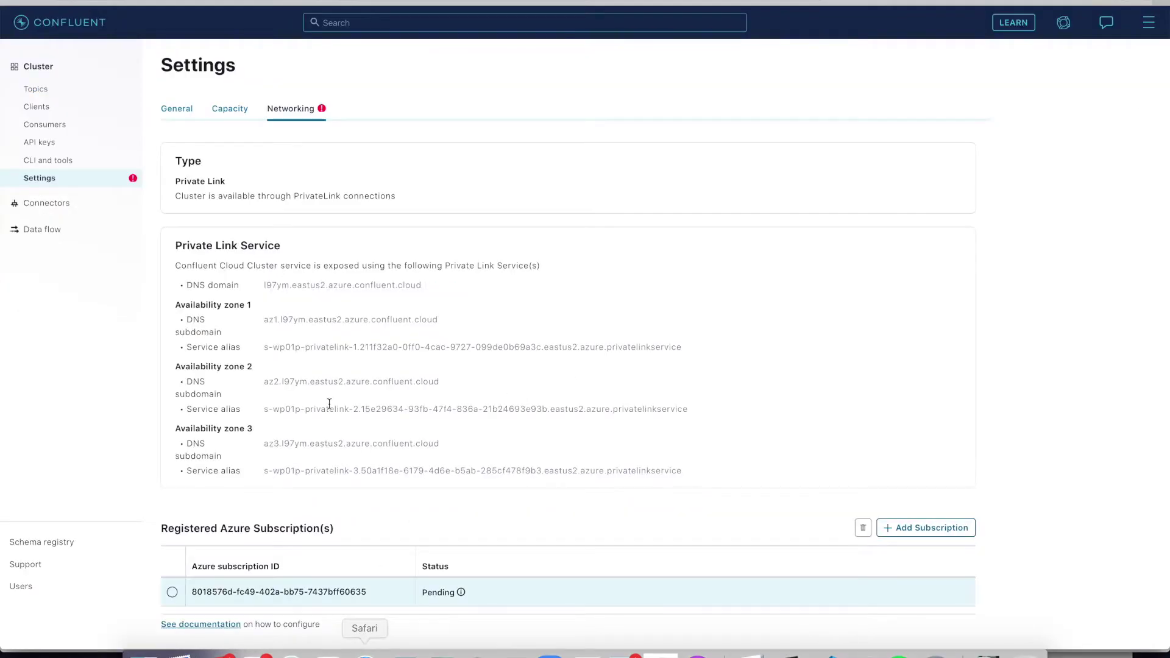
left_click(466, 320)
key("super+Tab")
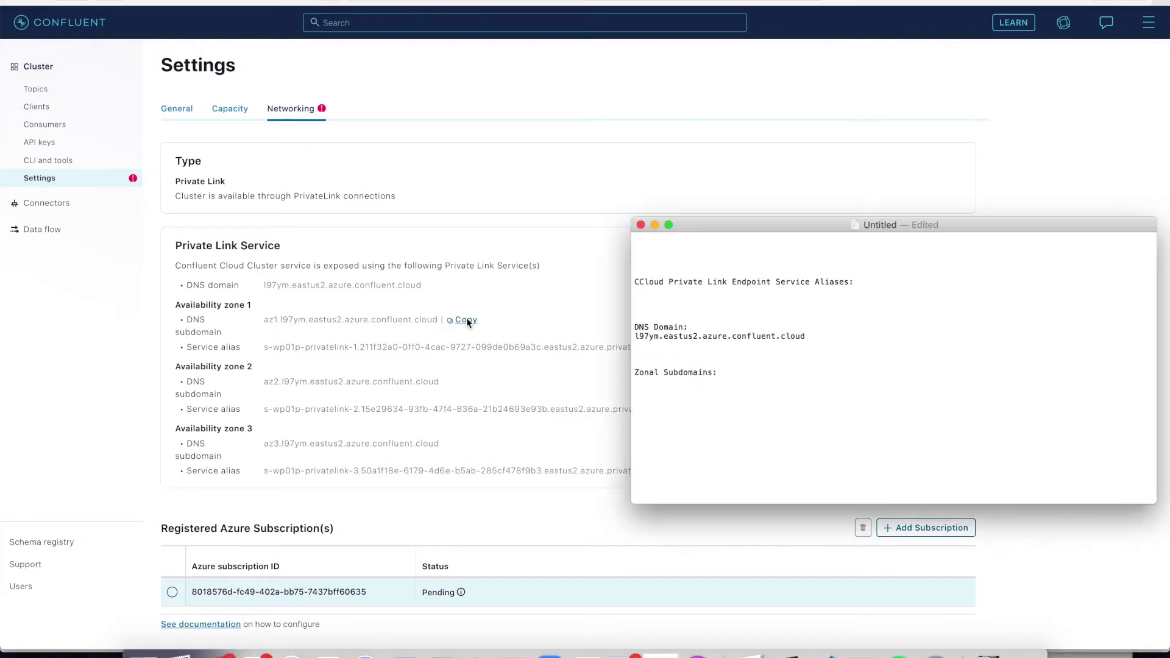
key("super+v")
key("super+Tab")
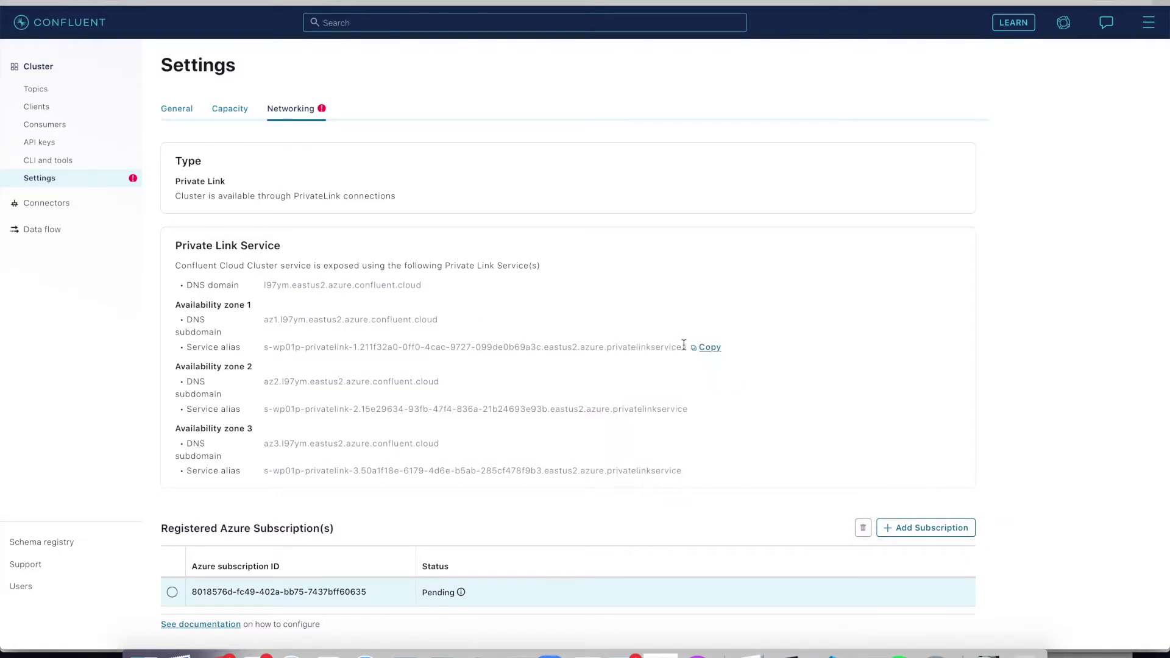
left_click(707, 347)
key("super+Tab")
key("super+v")
- Copy availability zone 3's DNS subdomain and service alias from the Confluent networking page into the notes
key("super+Tab")
key("super+Tab")
key("super+Tab")
left_click(458, 443)
key("super+Tab")
key("super+v")
key("super+Tab")
left_click(711, 475)
key("super+Tab")
key("super+v")
key("super+Tab")
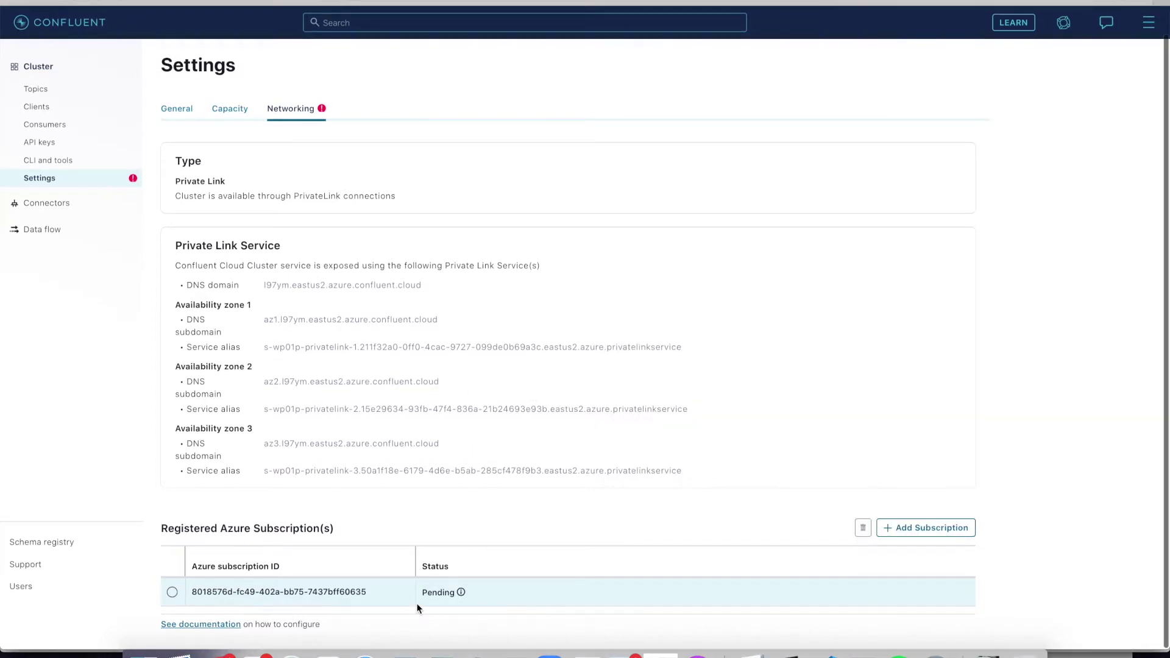
- Switch to the Azure portal, search for "priv" and open the private endpoints list in Private Link Center
scroll(436, 619, "up", 1)
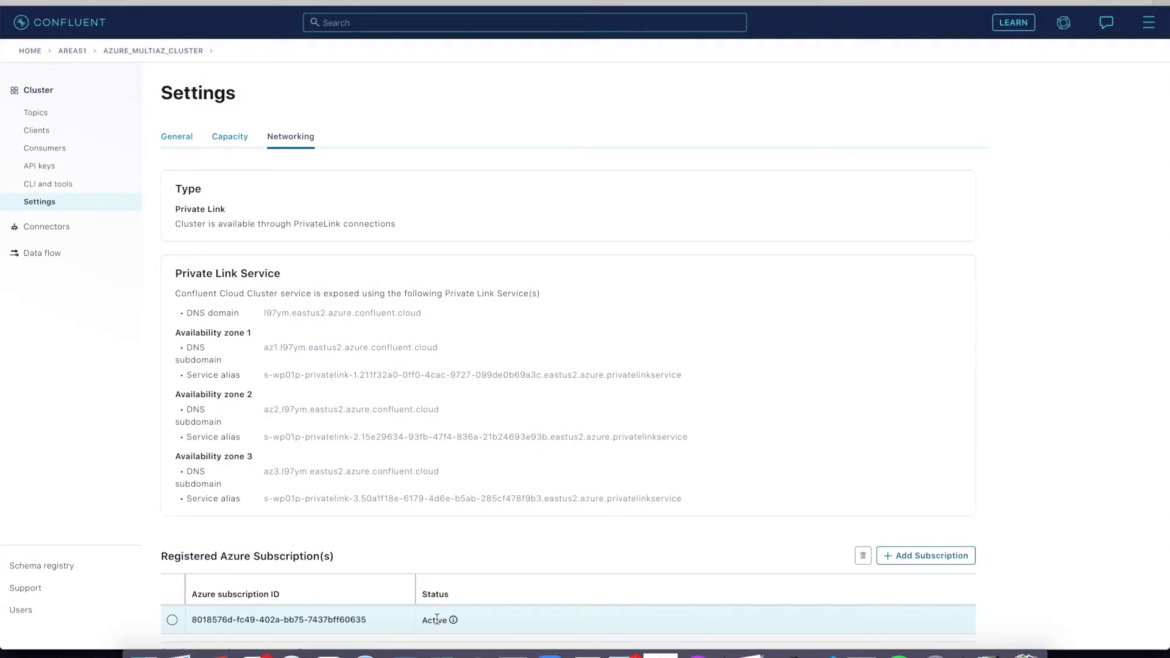
left_click(329, 655)
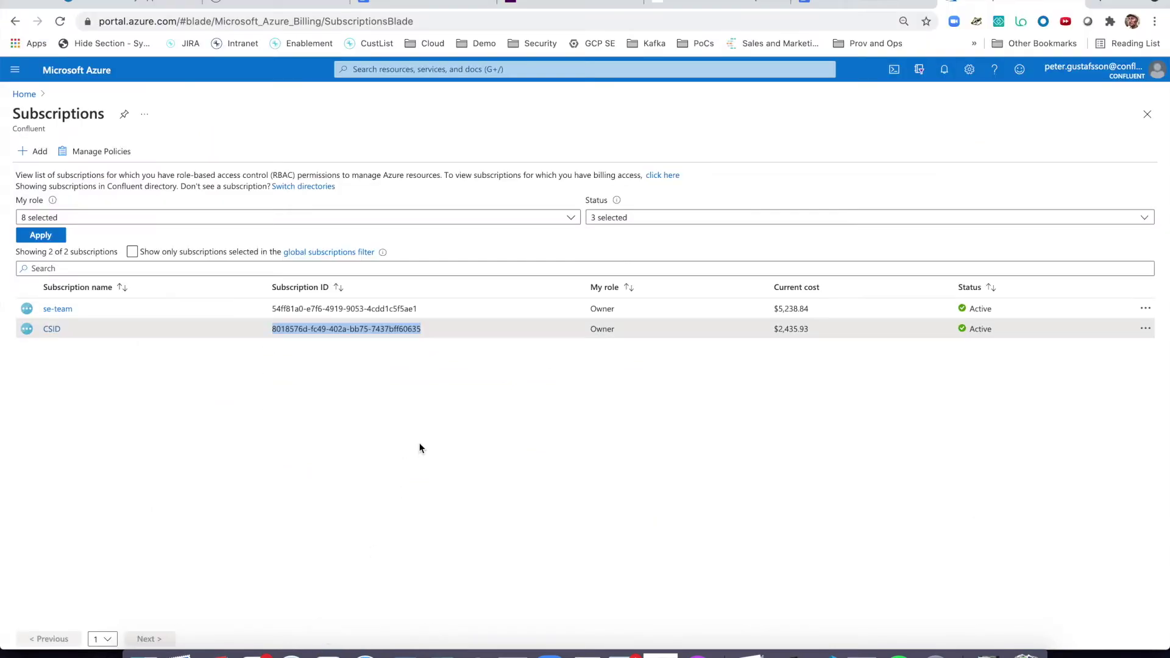
left_click(407, 69)
type("priv")
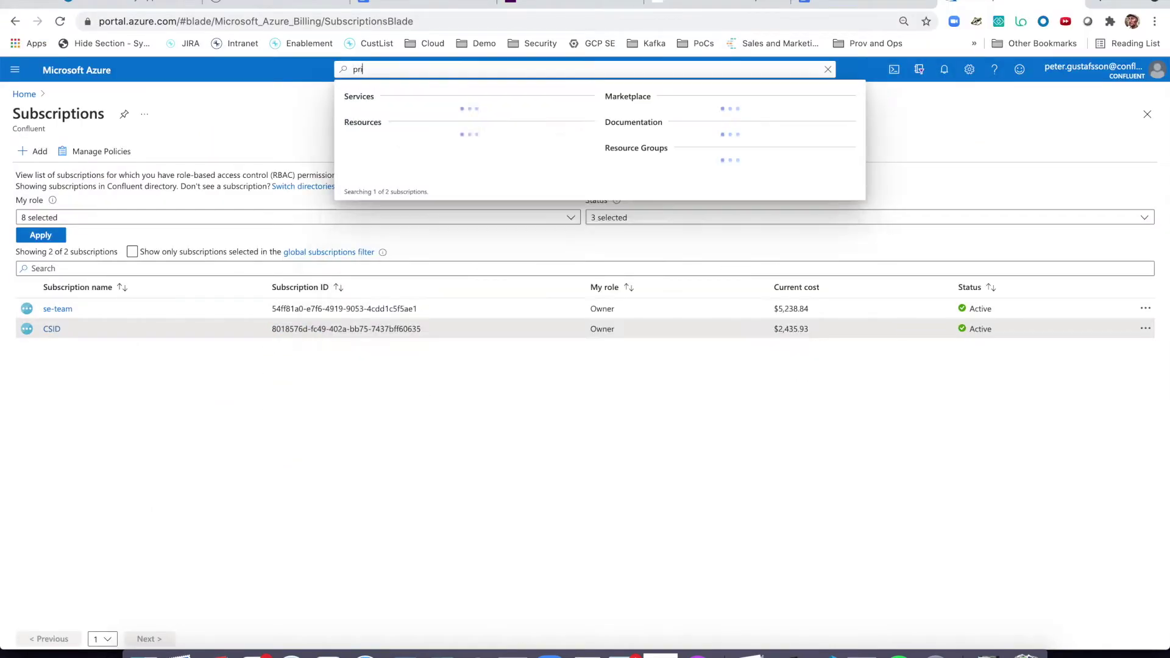
left_click(375, 115)
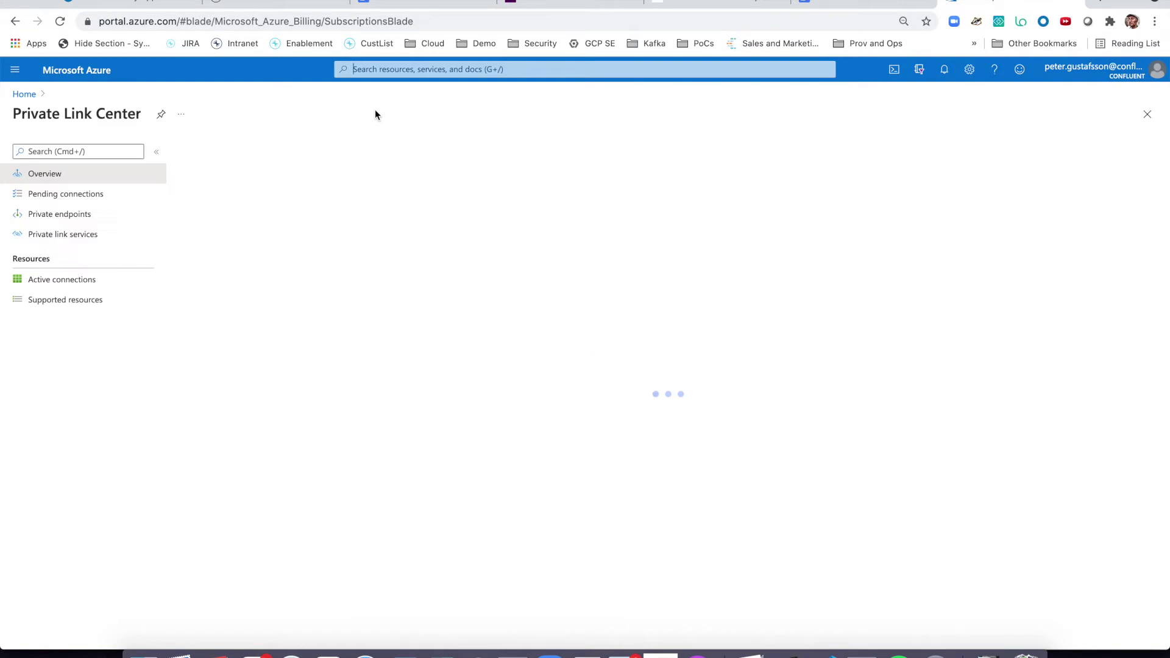
left_click(79, 219)
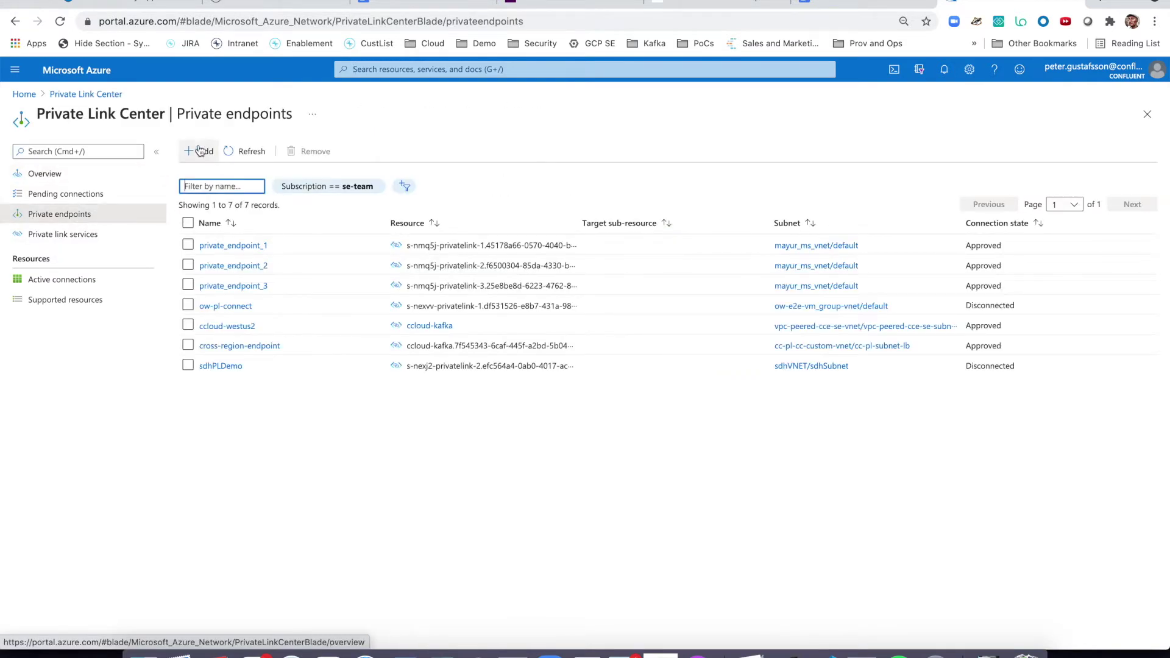
- Start a new private endpoint named ccloud-prod-pl1 in the ccloud-videos resource group and continue to its resource settings
left_click(203, 150)
left_click(262, 268)
type("vide")
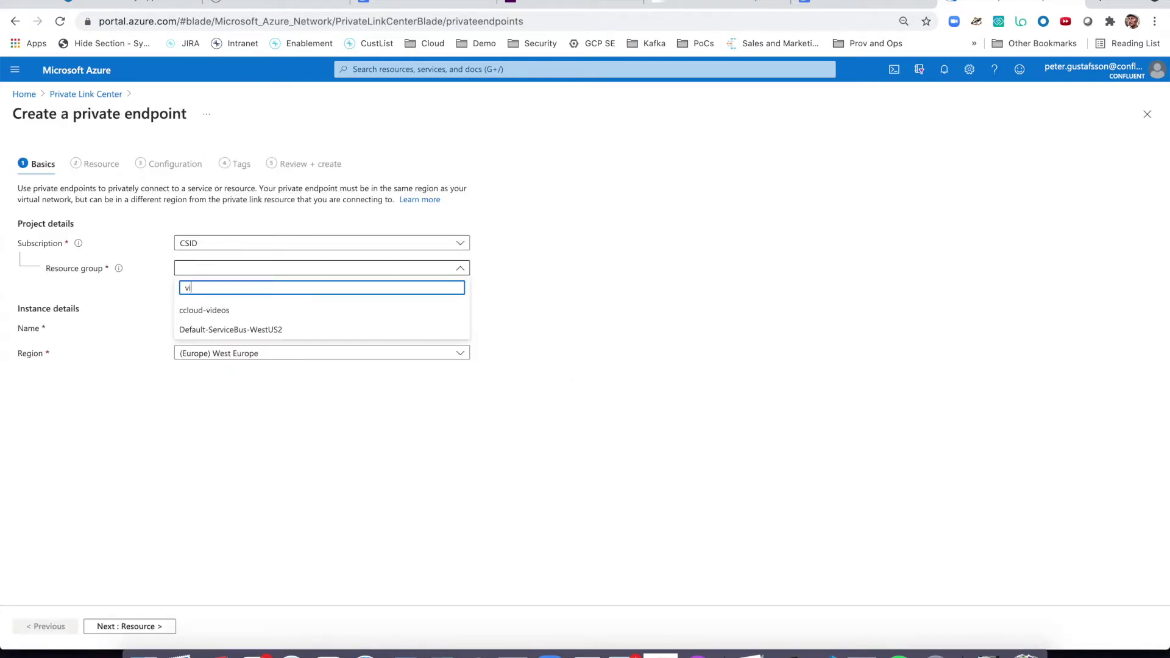
left_click(227, 310)
left_click(205, 329)
type("ccloud-")
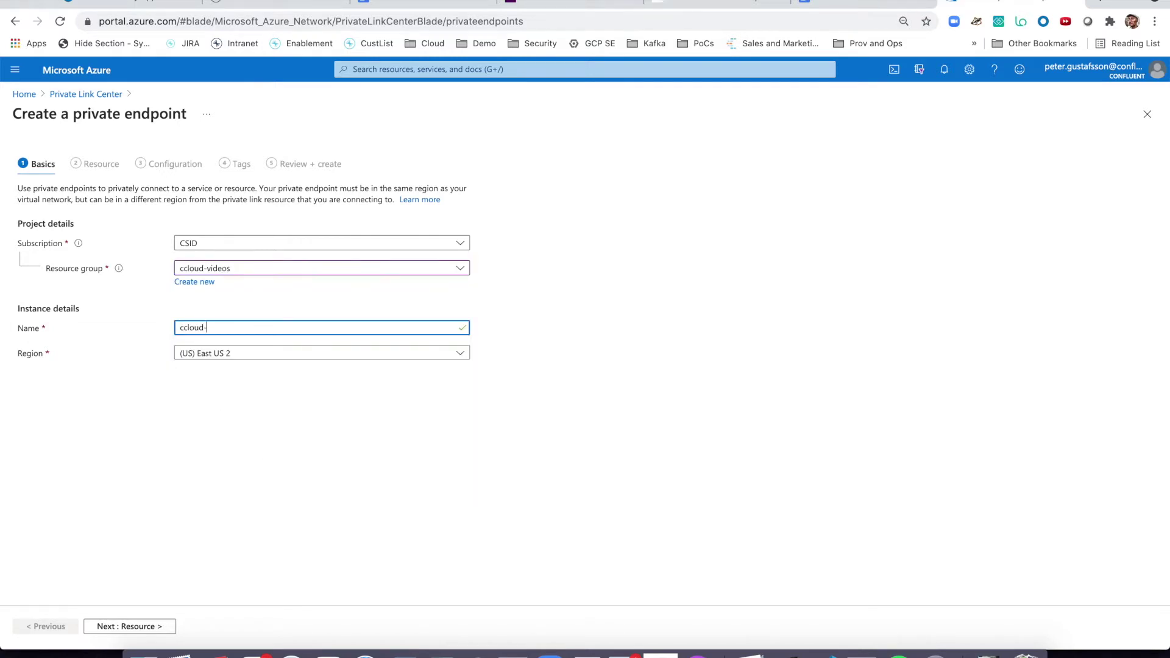
type("prod-pl1")
left_click(130, 626)
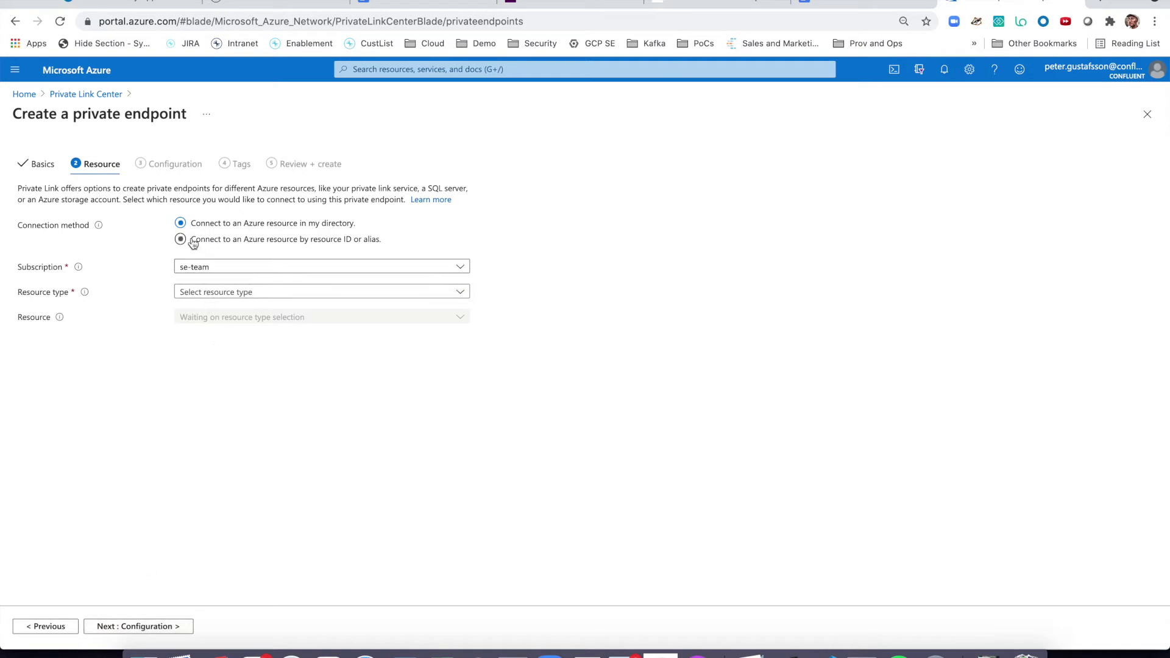
- Connect the endpoint by resource ID or alias, using the availability zone 1 service alias from the notes
left_click(767, 653)
left_click(317, 266)
key("super+v")
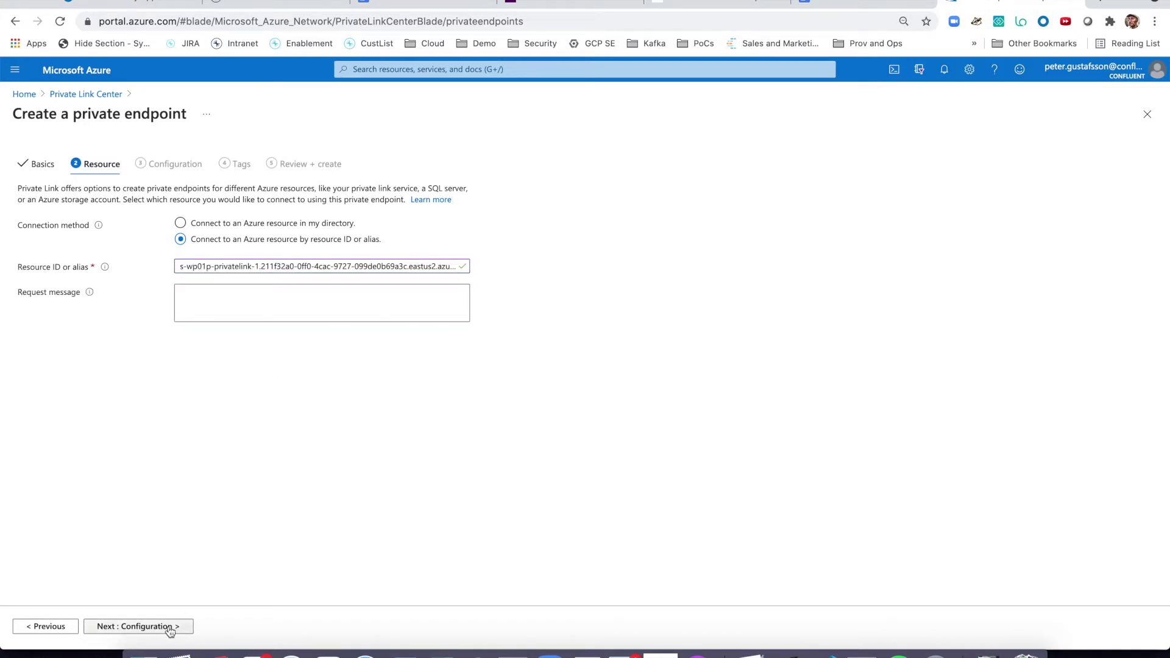
left_click(138, 627)
- Place the endpoint in virtual network ccloud_videos_vnet on subnet ccloud_prod (172.16.99.0/28), and create it
left_click(246, 236)
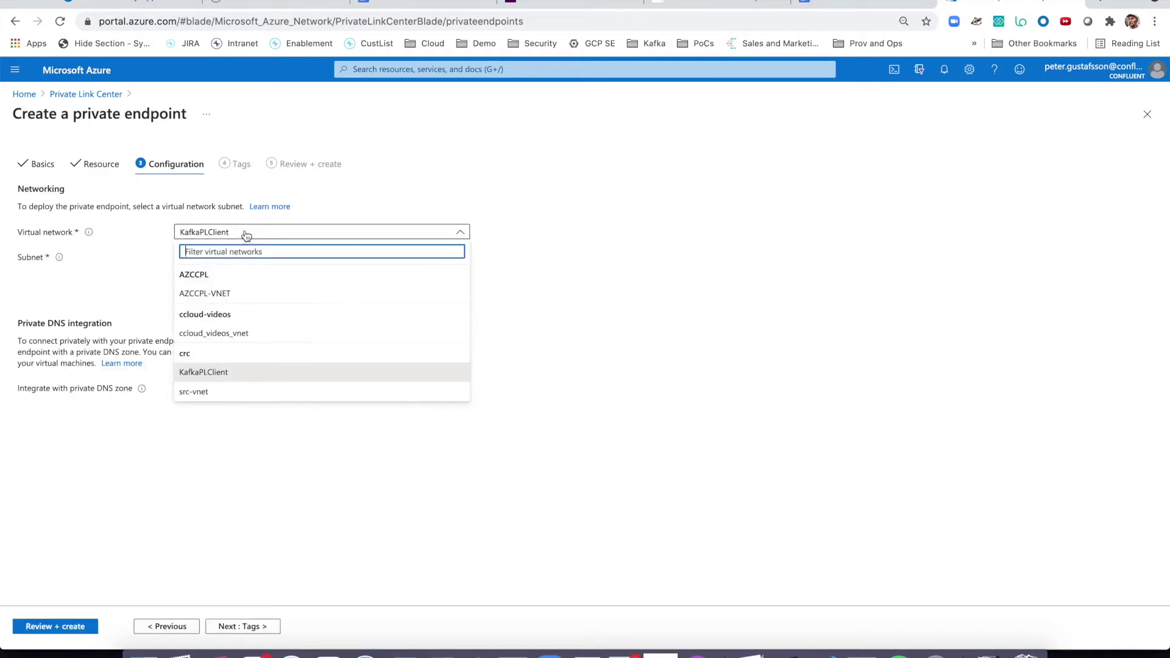
left_click(214, 331)
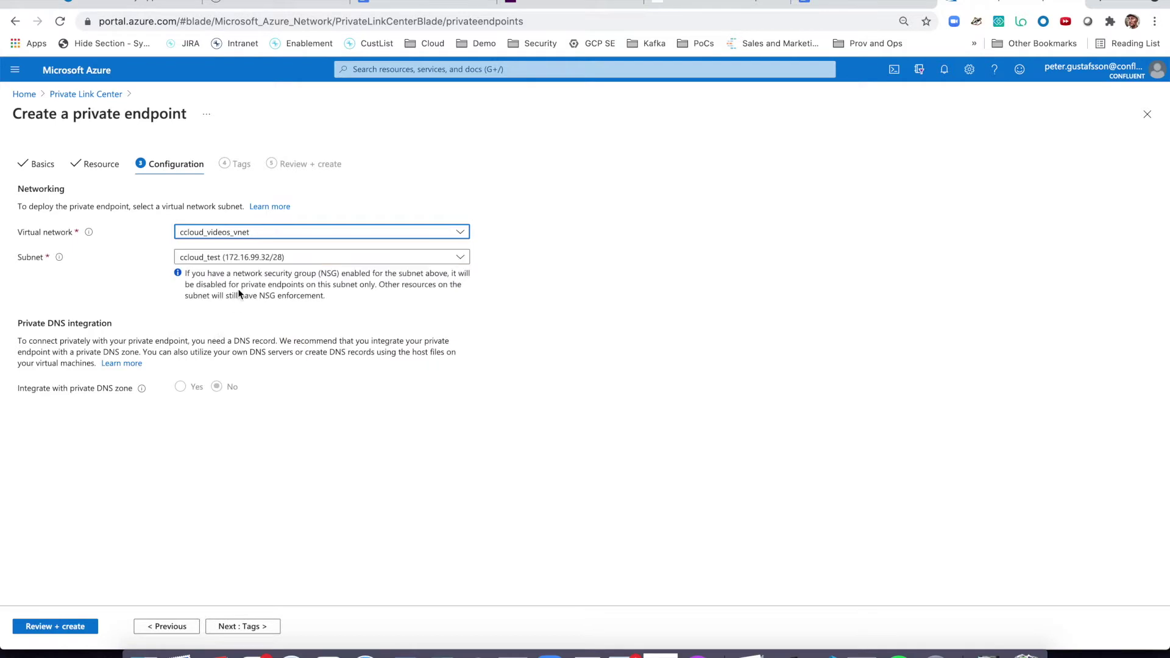
left_click(265, 257)
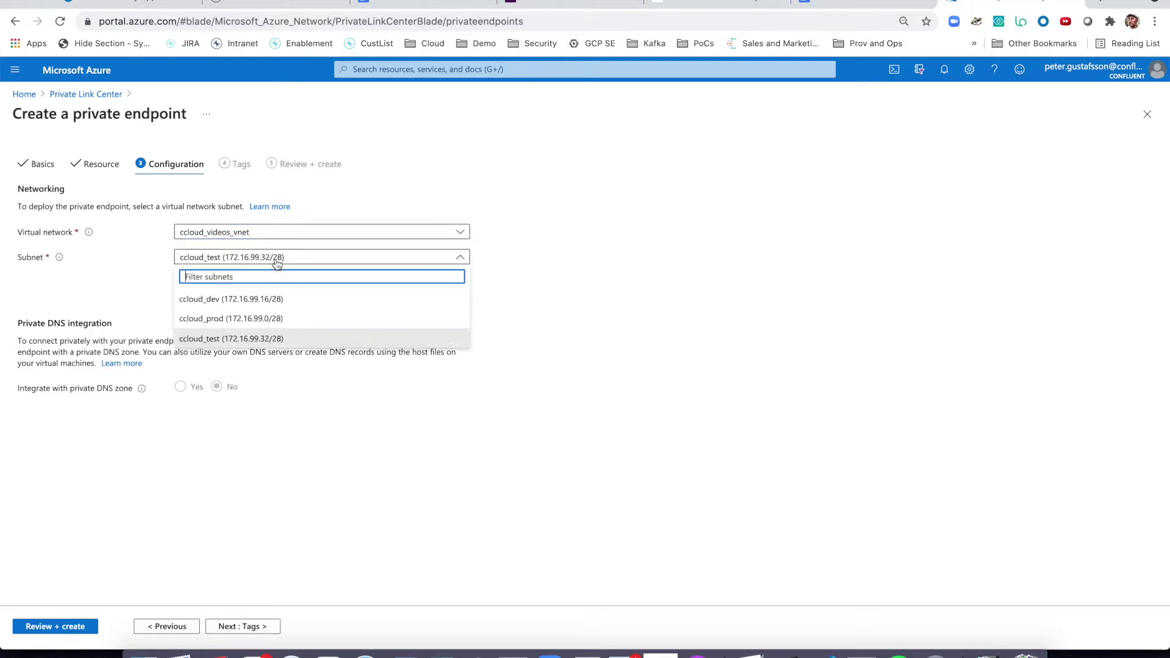
left_click(269, 318)
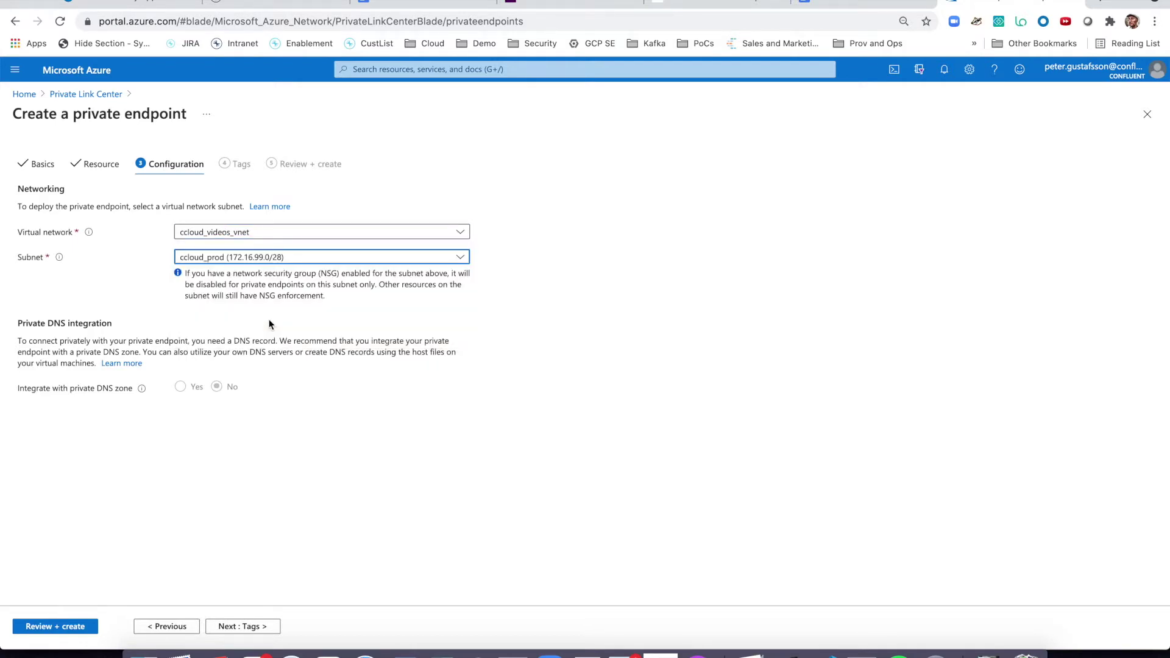
left_click(74, 628)
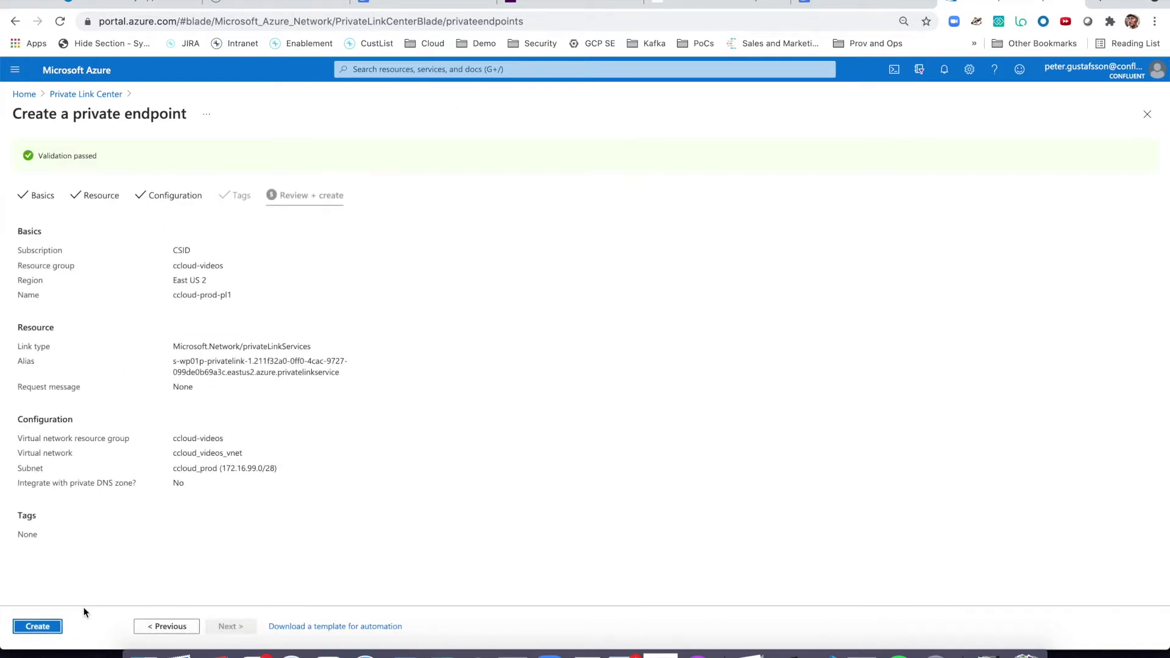
left_click(47, 624)
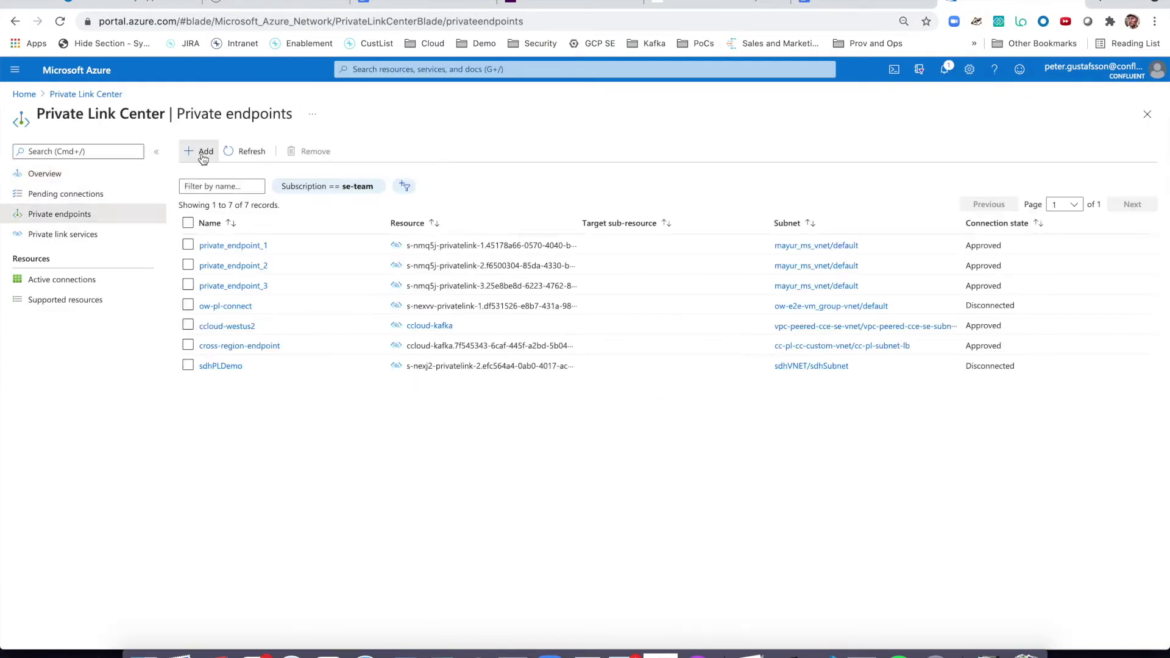
- Create a second private endpoint, ccloud-prod-pl2, with the availability zone 2 service alias on the ccloud_prod subnet of ccloud_videos_vnet
left_click(204, 150)
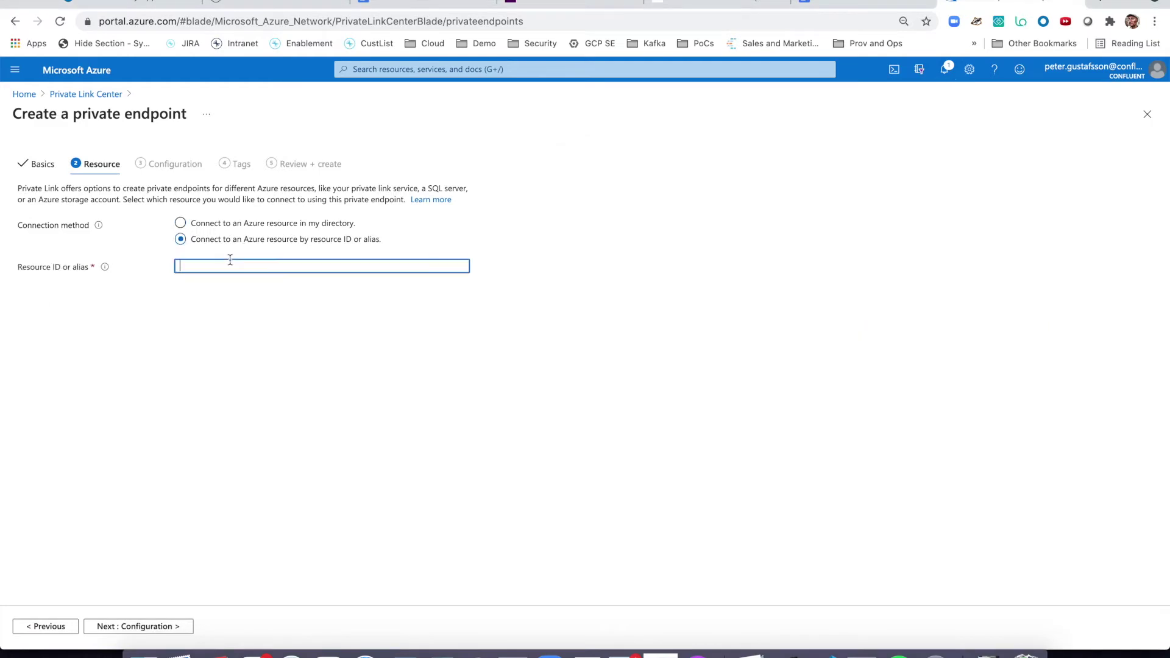
left_click(255, 257)
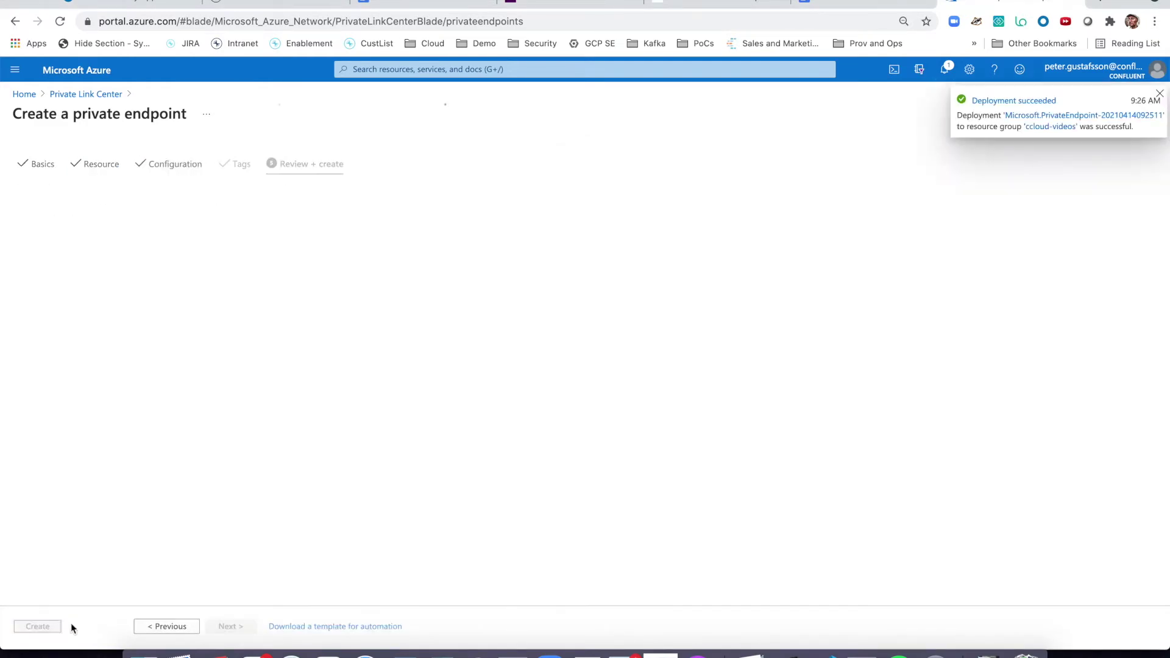
left_click(71, 623)
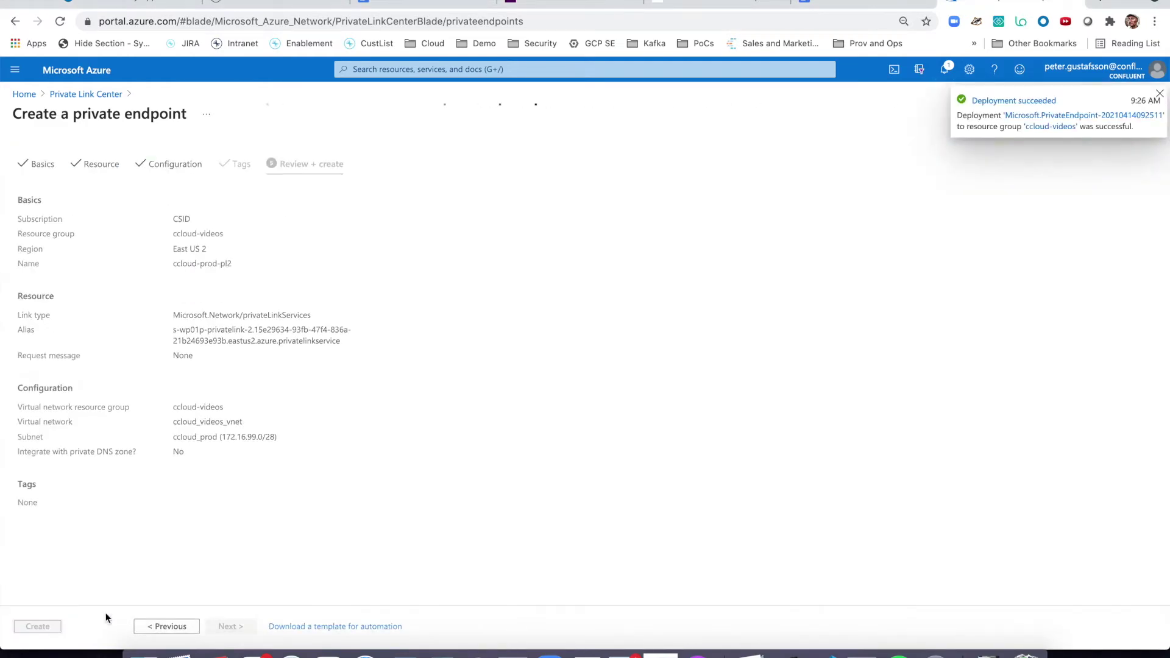
- Create a third private endpoint, ccloud-prod-pl3, in ccloud-videos with the availability zone 3 service alias on the ccloud_prod subnet
left_click(399, 70)
type("ccloud.-")
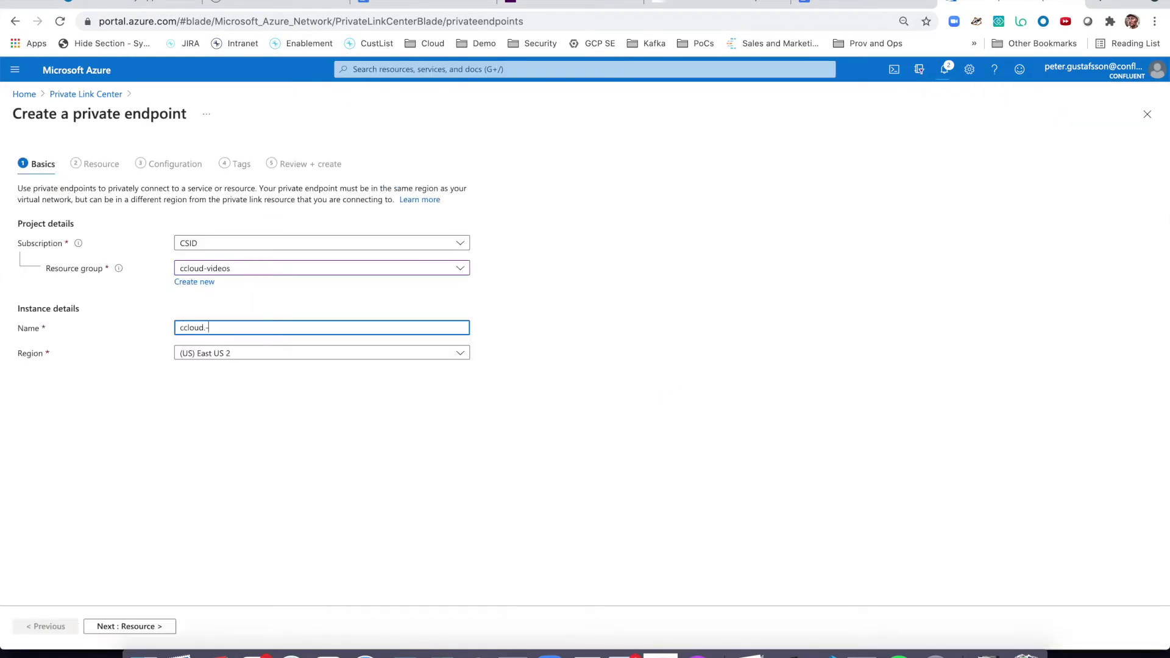
left_click(130, 627)
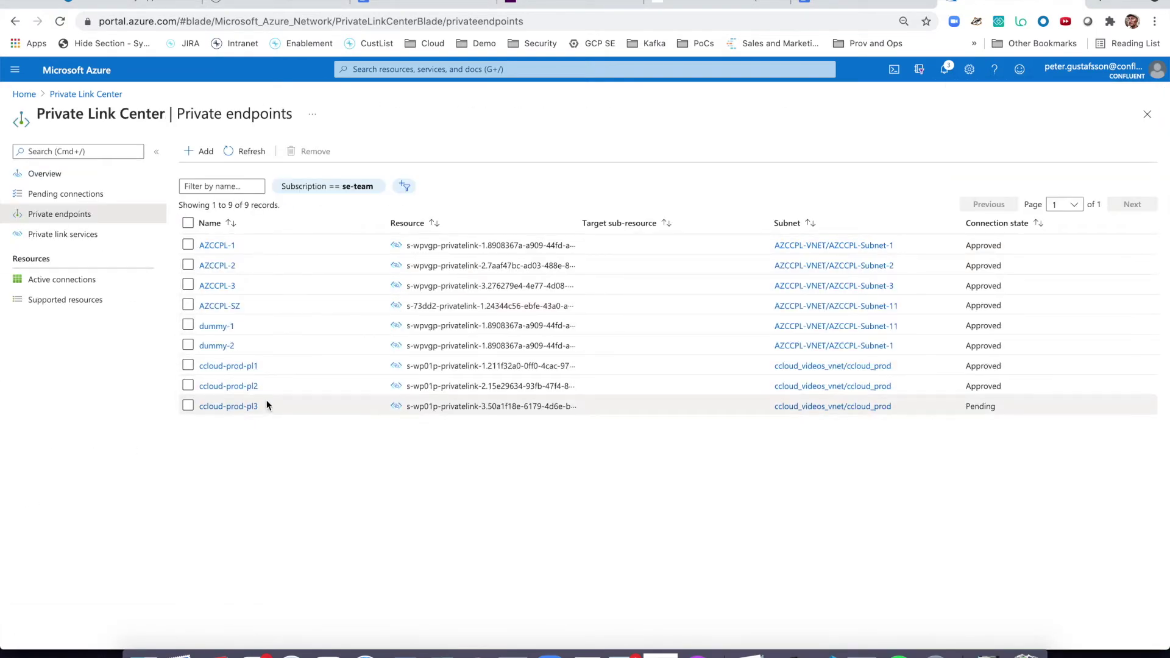
- Copy the private IP address from ccloud-prod-pl1's network interface and record 172.16.99.4, 172.16.99.5 and 172.16.99.6 under the matching zones in the notes
left_click(225, 366)
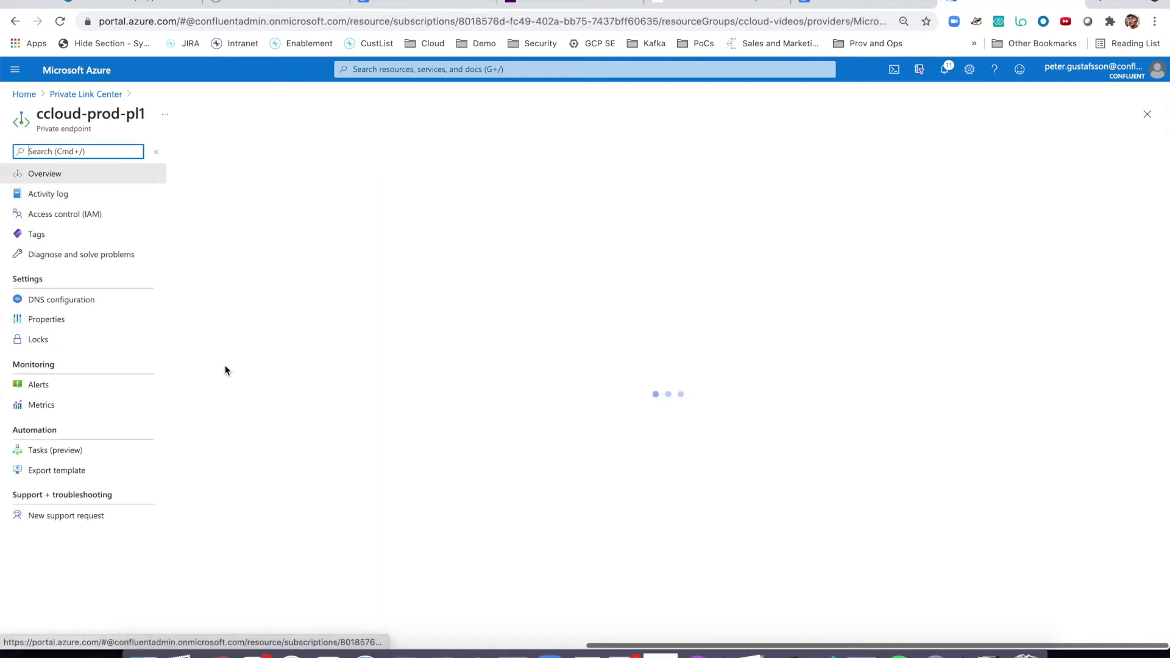
left_click(880, 208)
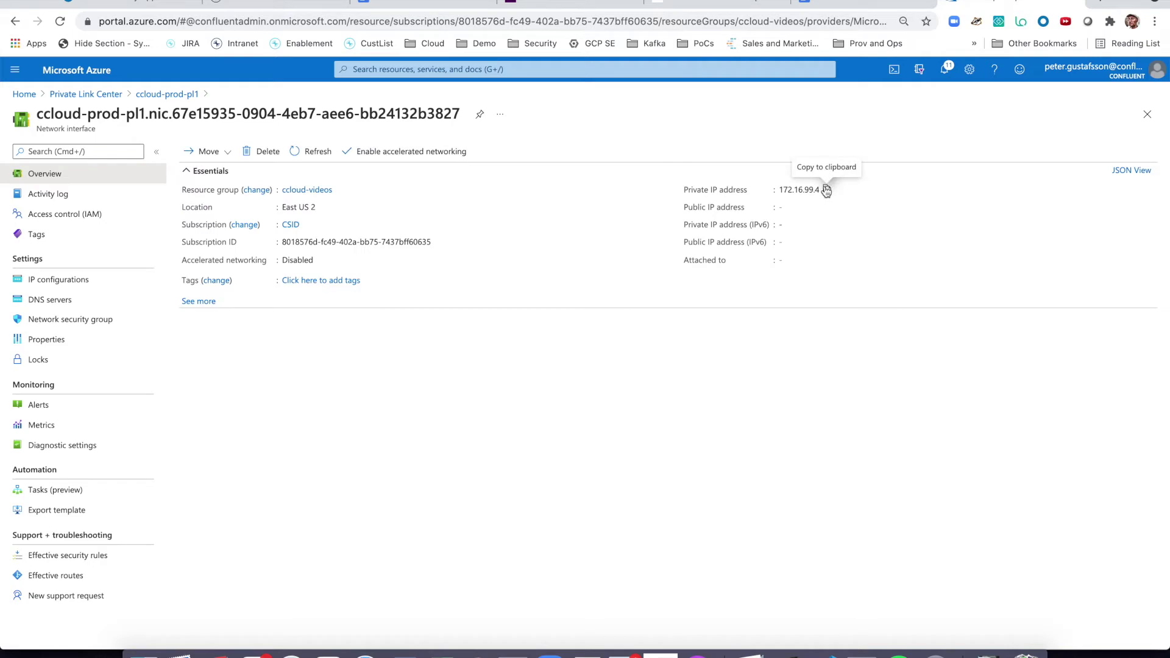
left_click(751, 654)
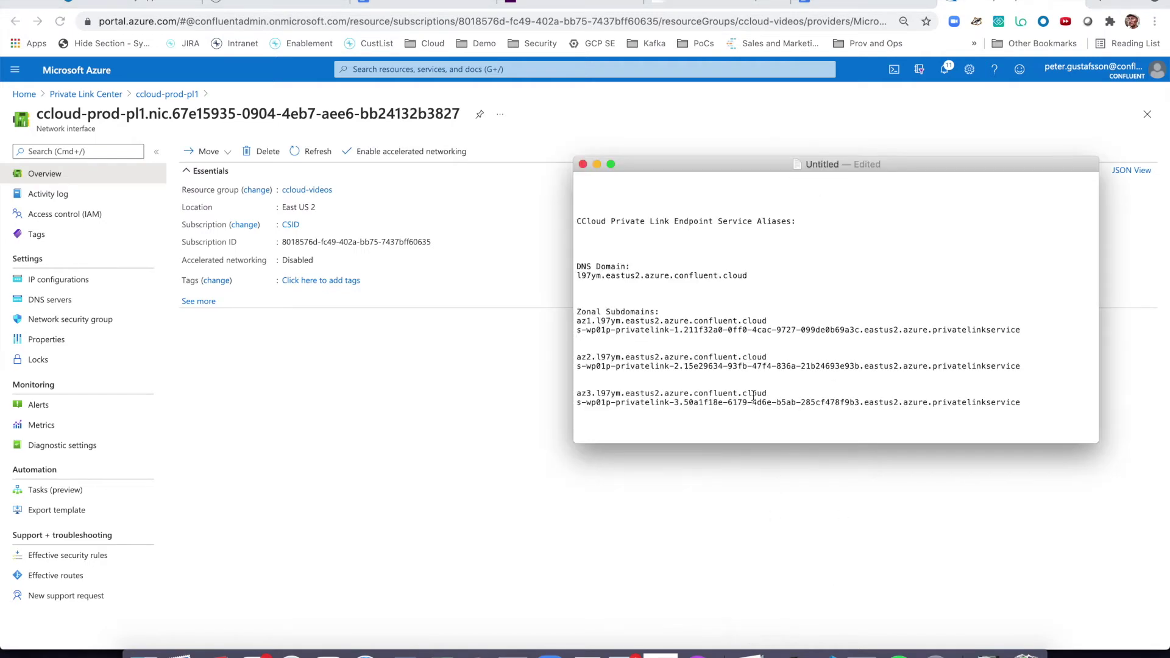
key("super+v")
key("super+v")
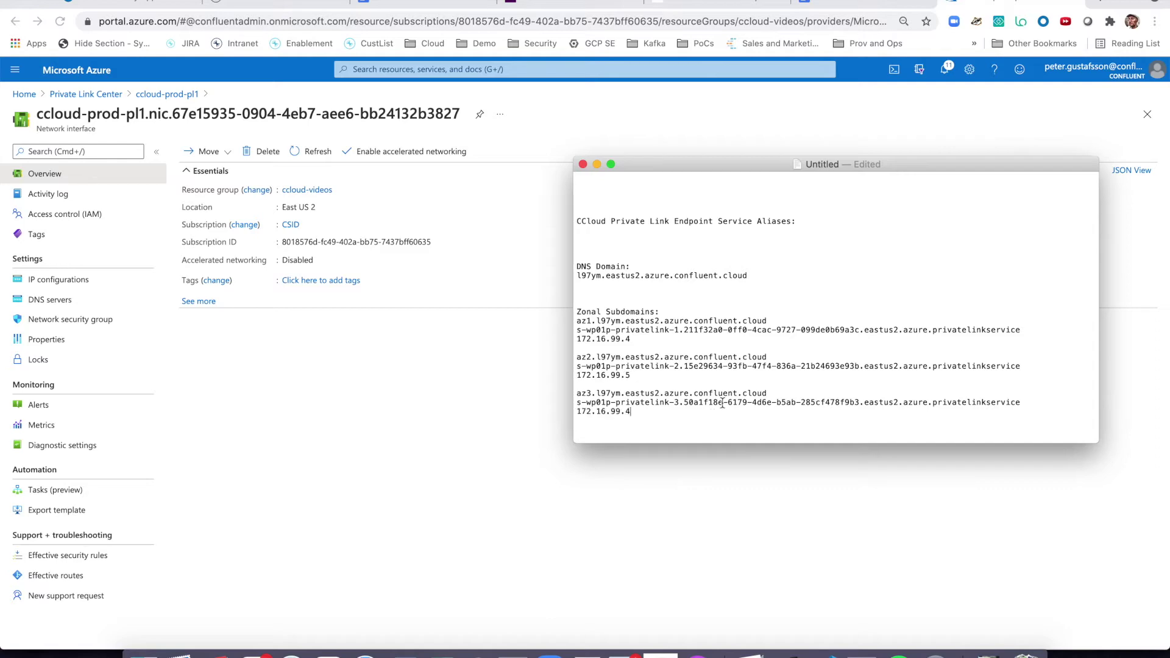
left_click(345, 473)
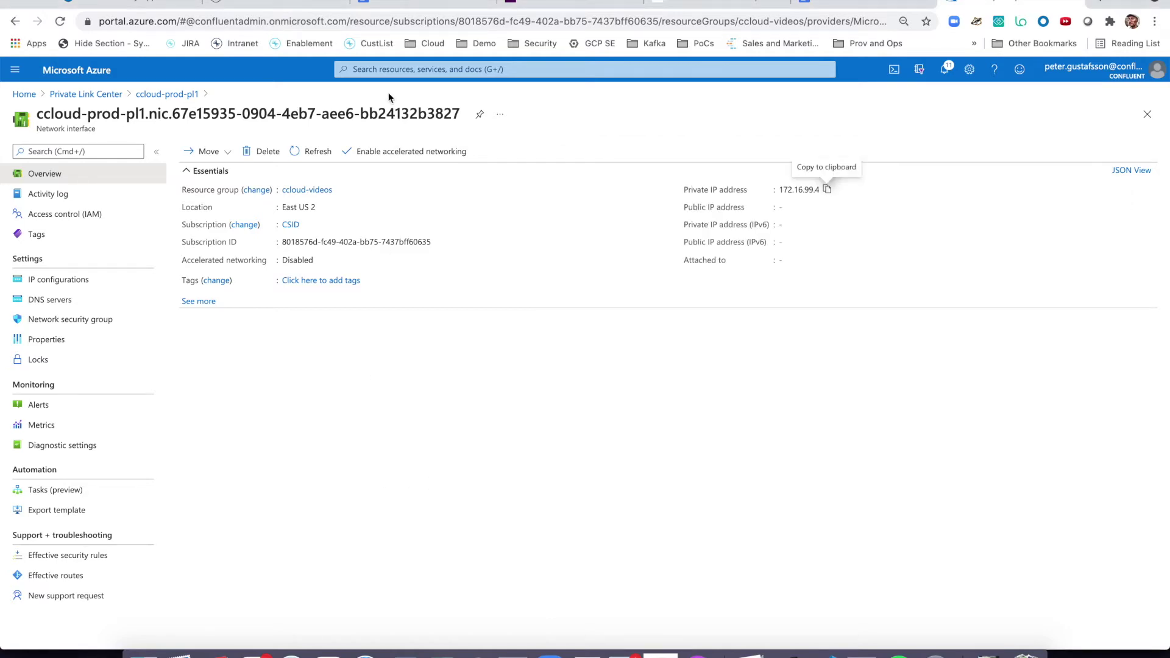
- Start creating a private DNS zone in resource group ccloud-videos
left_click(549, 69)
type("periv")
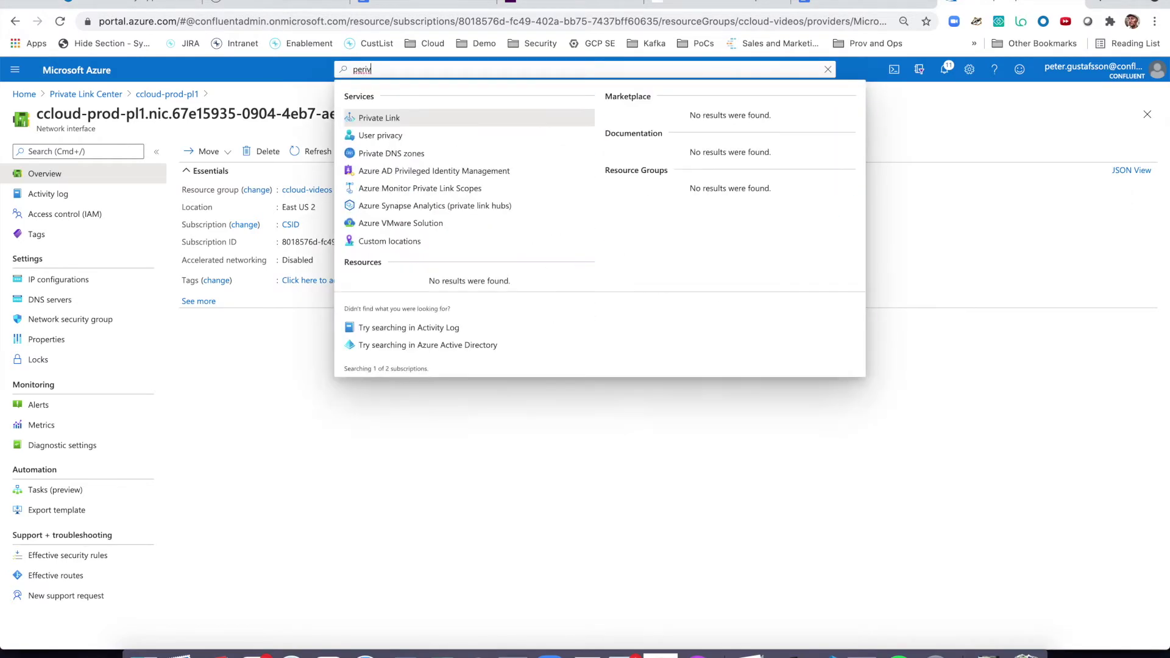
left_click(389, 153)
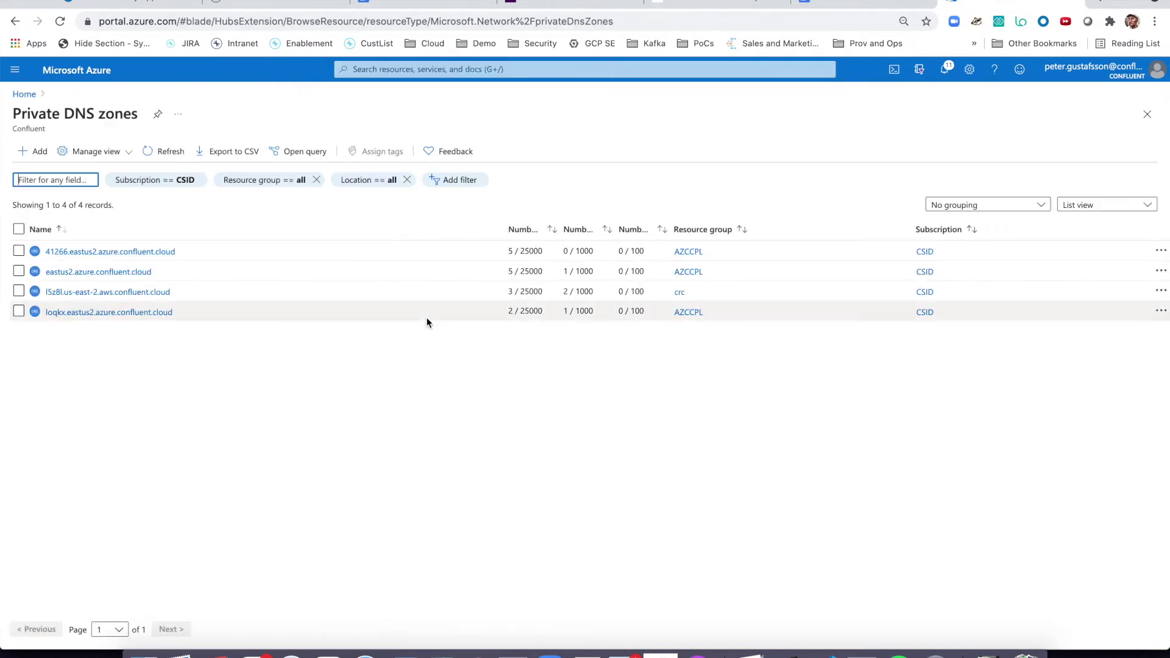
left_click(33, 151)
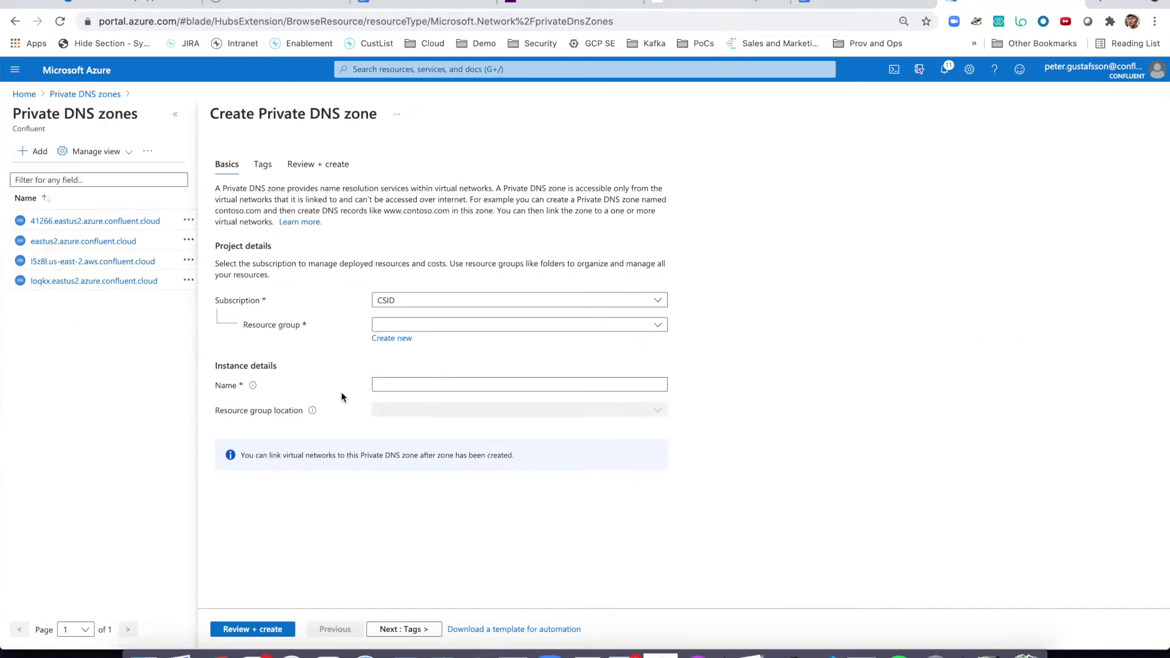
left_click(386, 329)
type("ccl")
left_click(397, 370)
left_click(397, 379)
- Name the zone with the DNS domain from the notes, l97ym.eastus2.azure.confluent.cloud, and create it
left_click(679, 650)
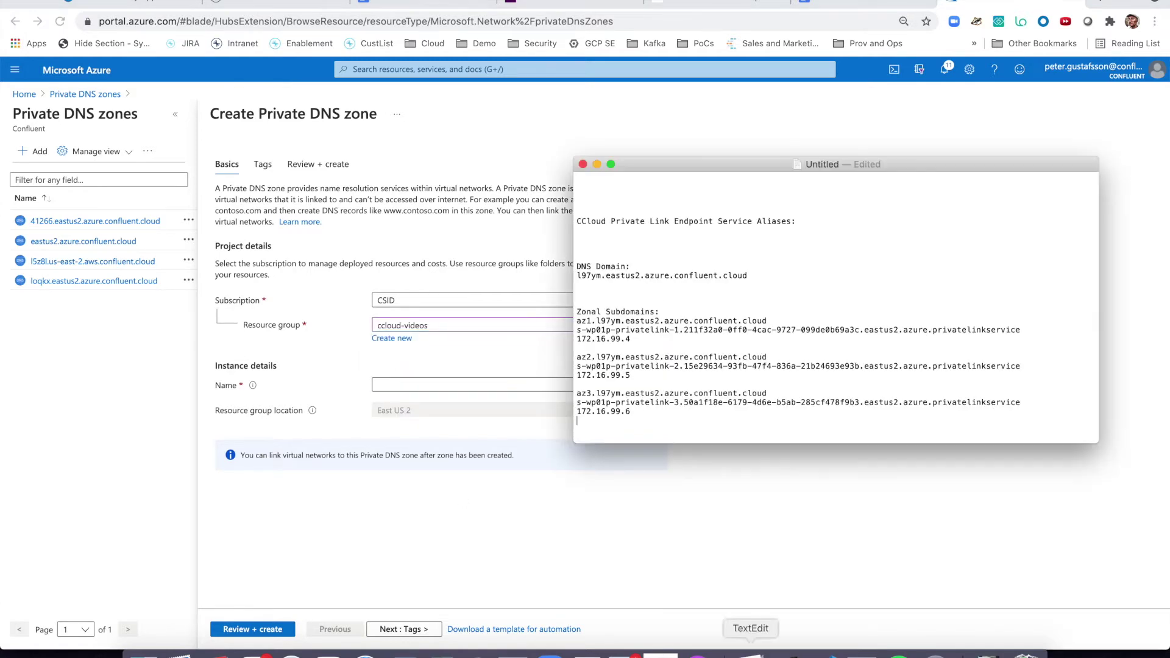
triple_click(632, 278)
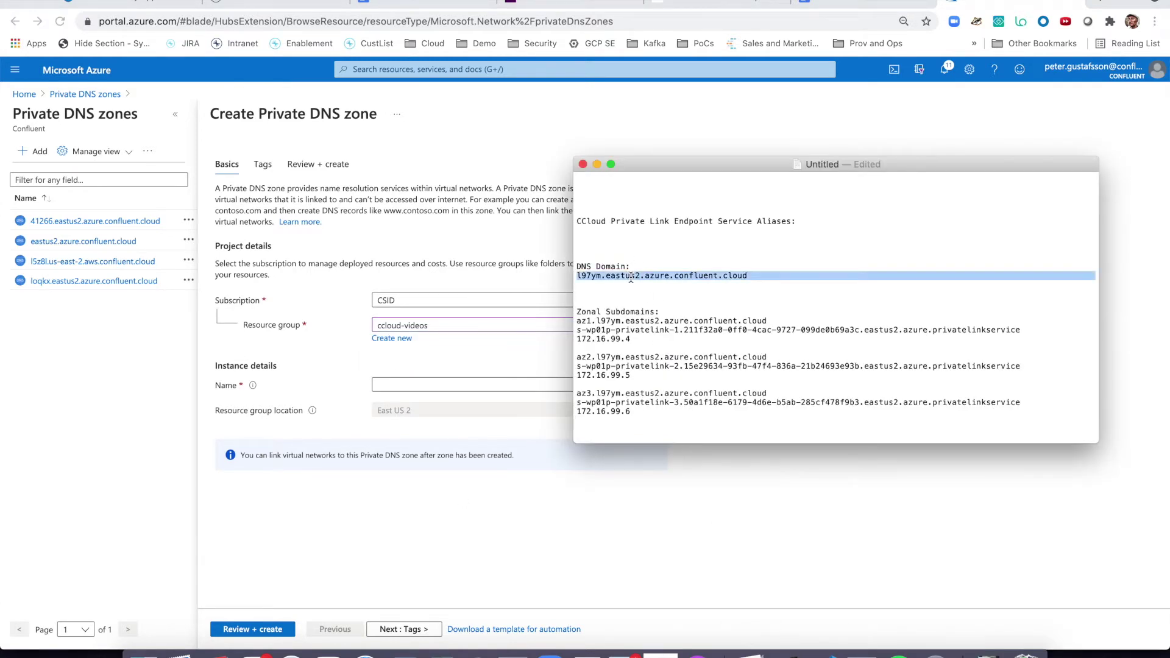
left_click(470, 389)
key("super+v")
left_click(274, 629)
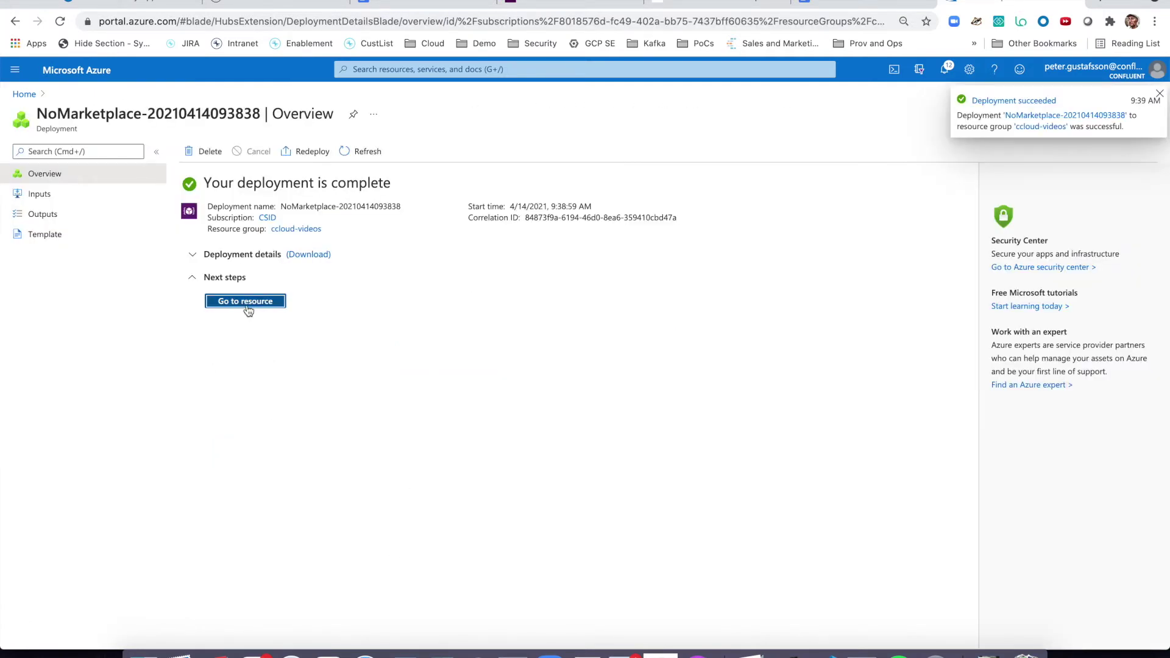
- Open the deployed DNS zone and start an A record set named * with IP address 172.16.99.4 from the notes
left_click(246, 300)
left_click(211, 151)
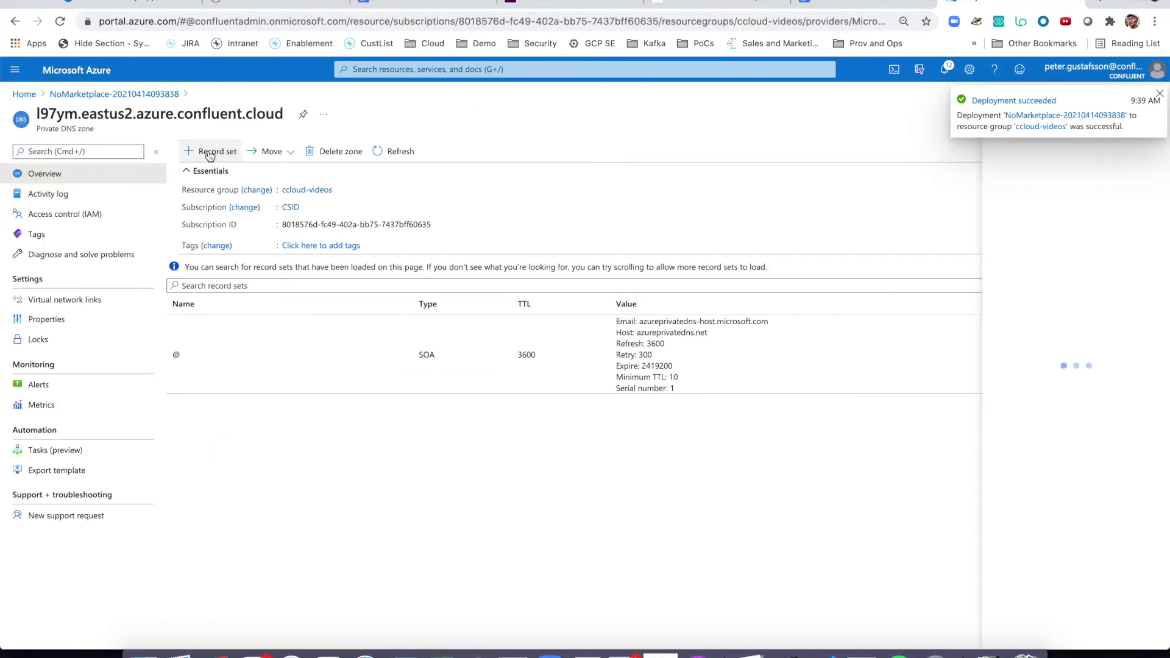
type("*")
left_click(932, 286)
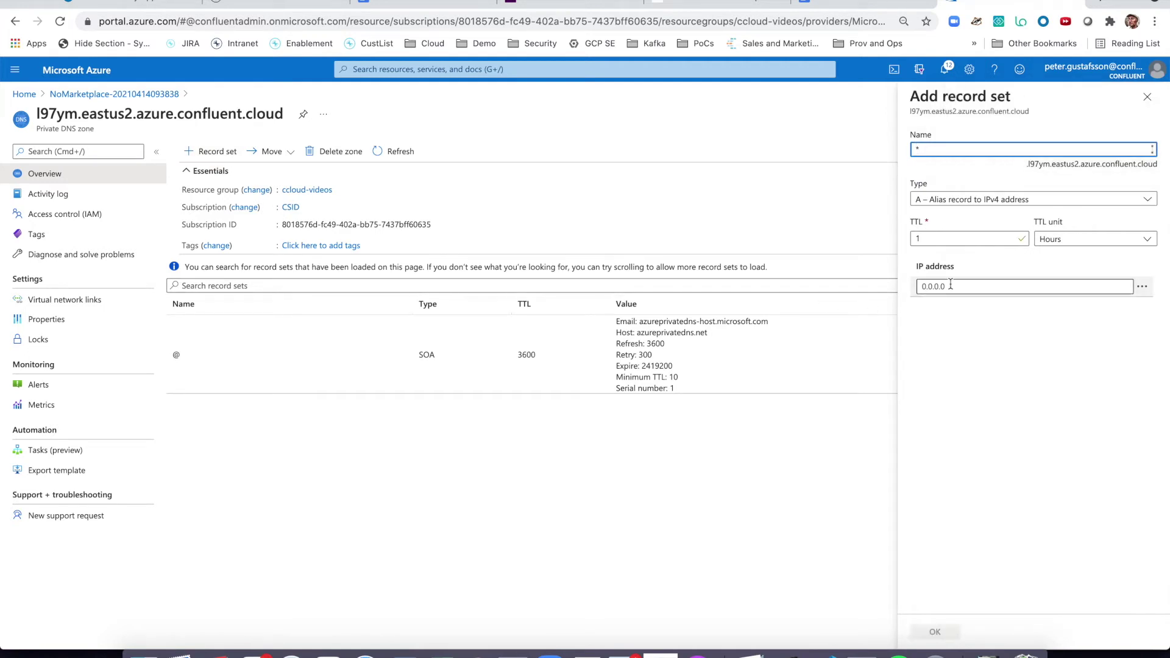
left_click(750, 654)
left_click_drag(634, 339, 577, 339)
left_click(960, 530)
key("super+v")
- Add IP addresses 172.16.99.5 and 172.16.99.6 to the wildcard record set and save it
left_click(969, 308)
key("super+v")
key("BackSpace")
type("5")
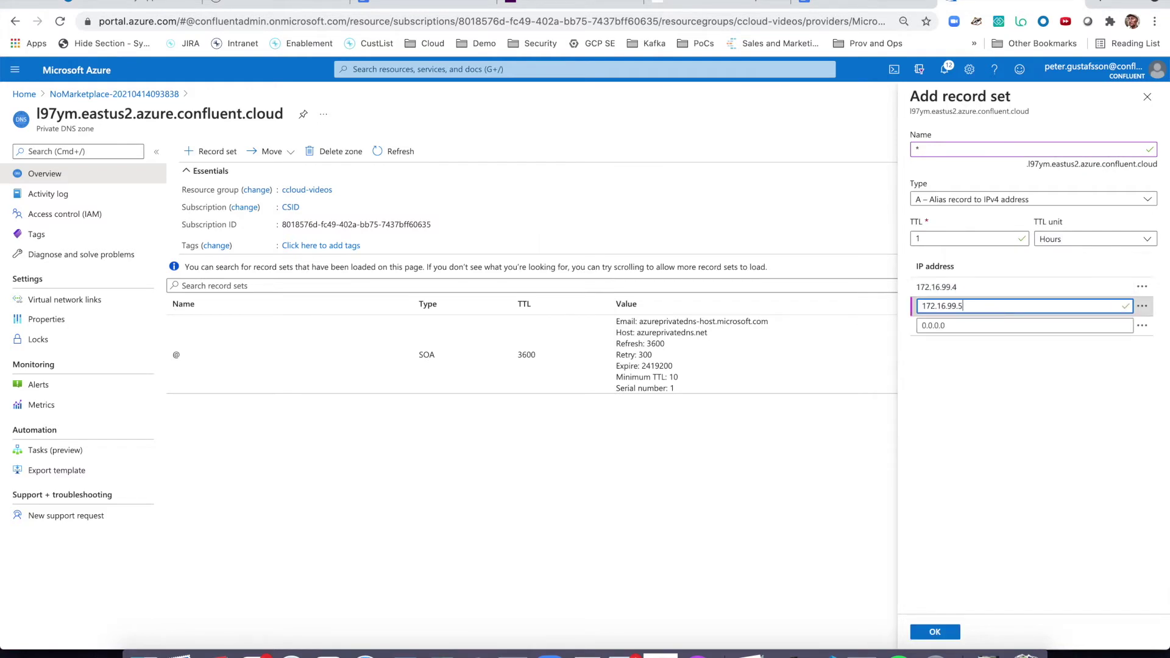
left_click(961, 326)
key("BackSpace")
type("6")
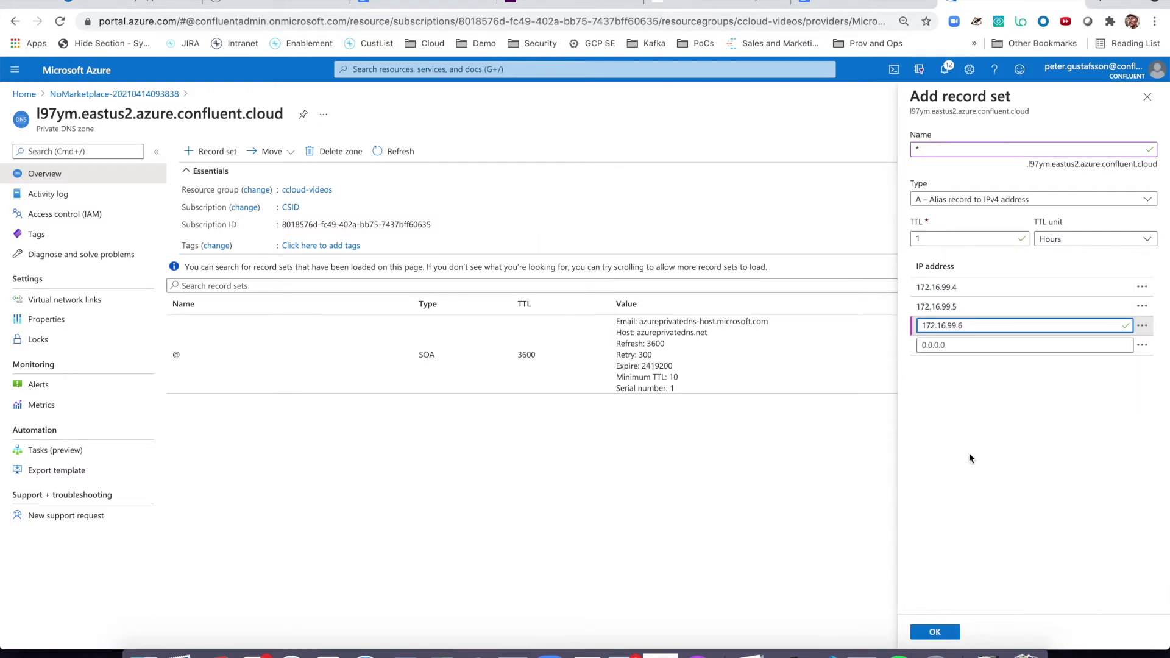
left_click(970, 464)
left_click(935, 632)
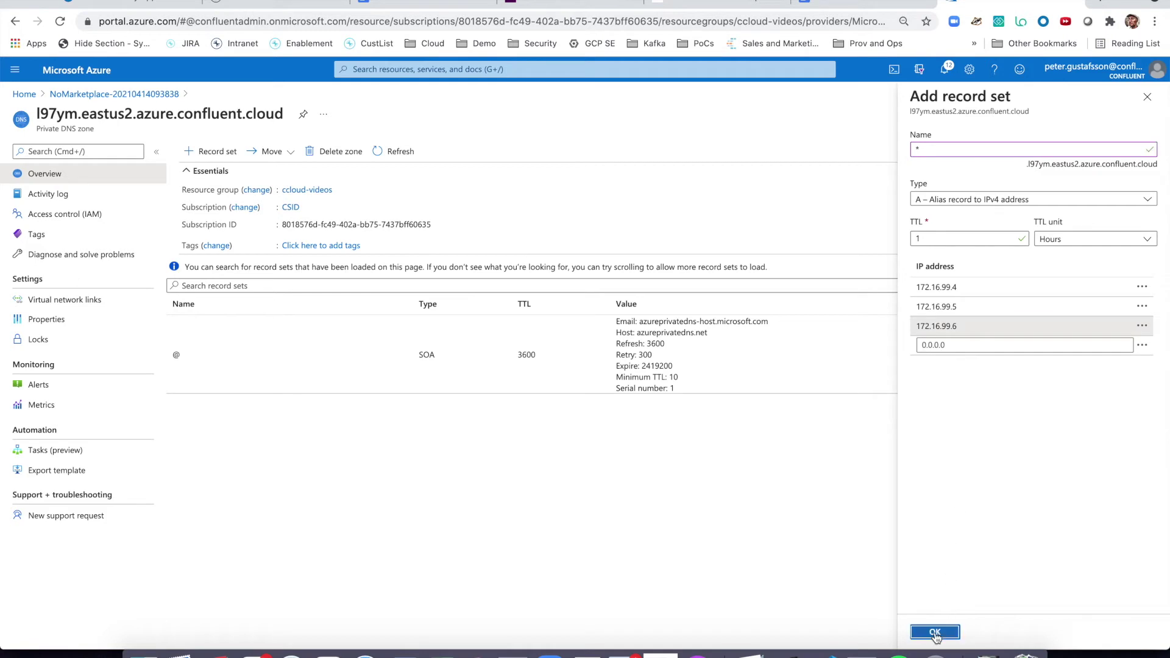
- Add an A record set named *.az1 pointing to 172.16.99.4, the availability zone 1 address from the notes
left_click(220, 153)
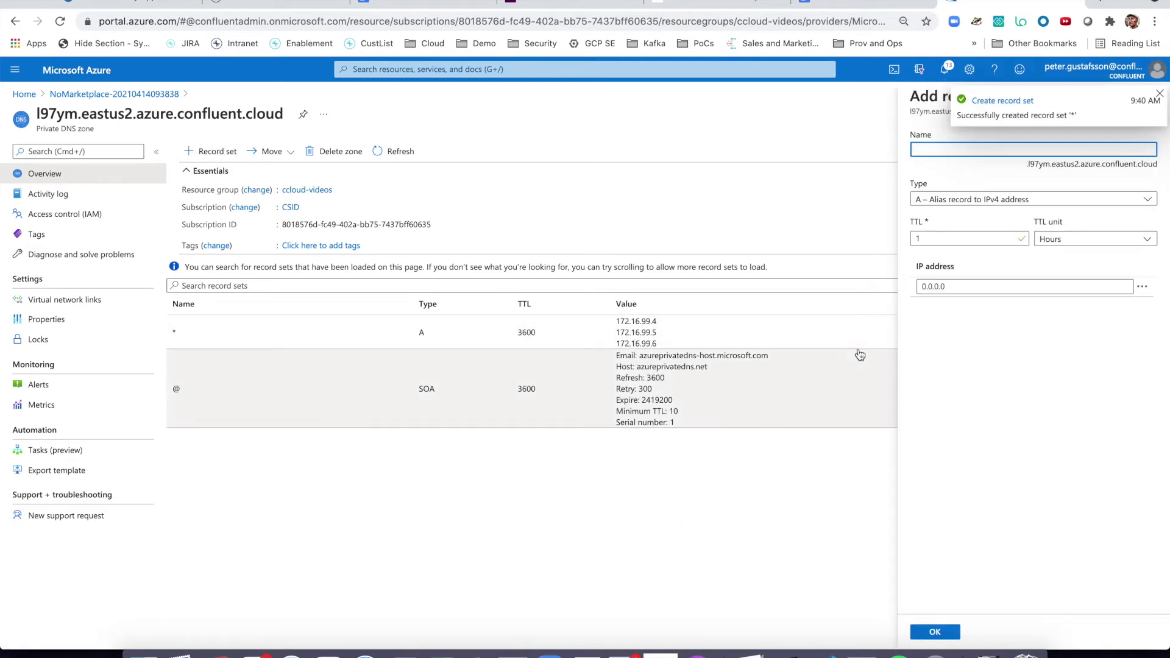
left_click(751, 654)
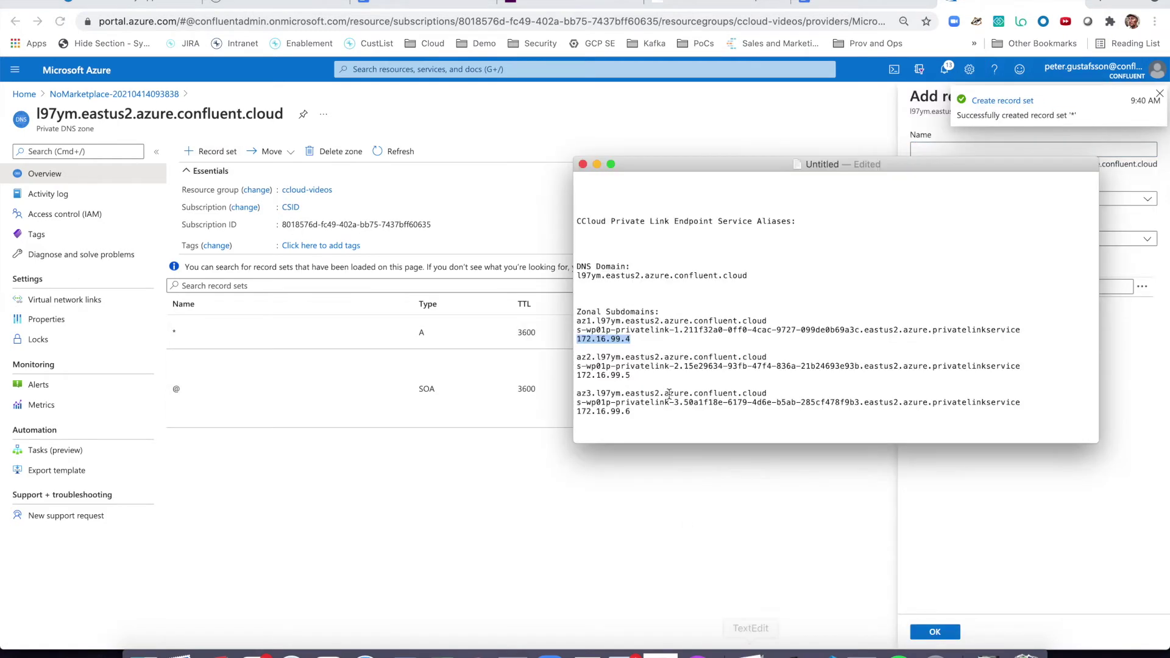
left_click(588, 317)
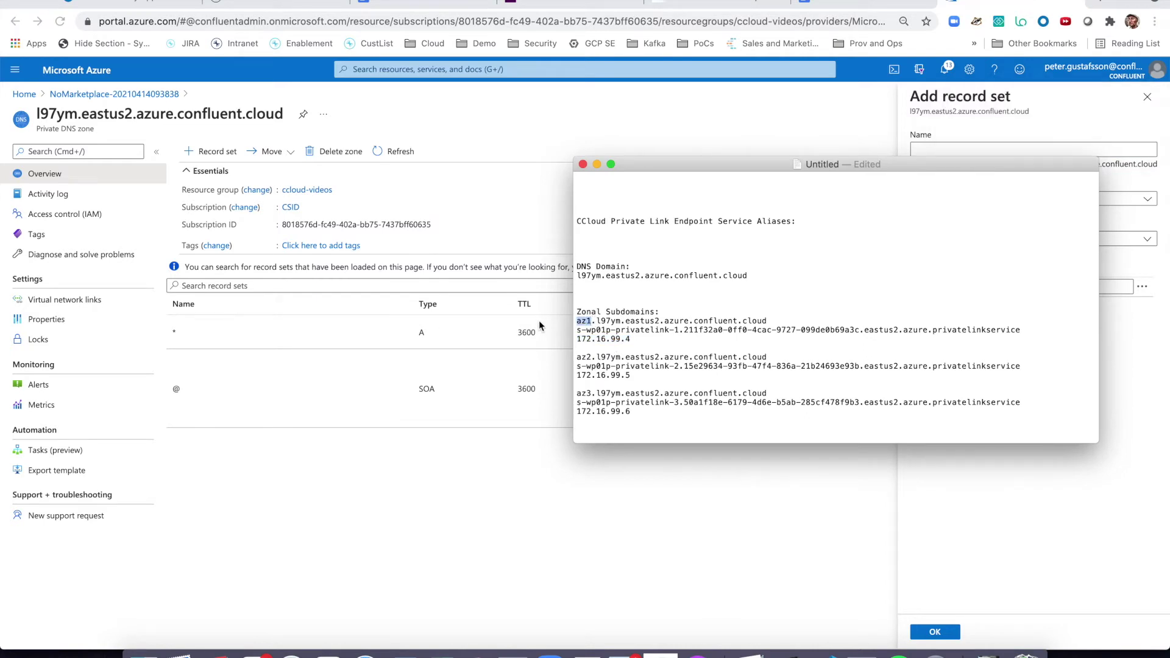
left_click(1134, 318)
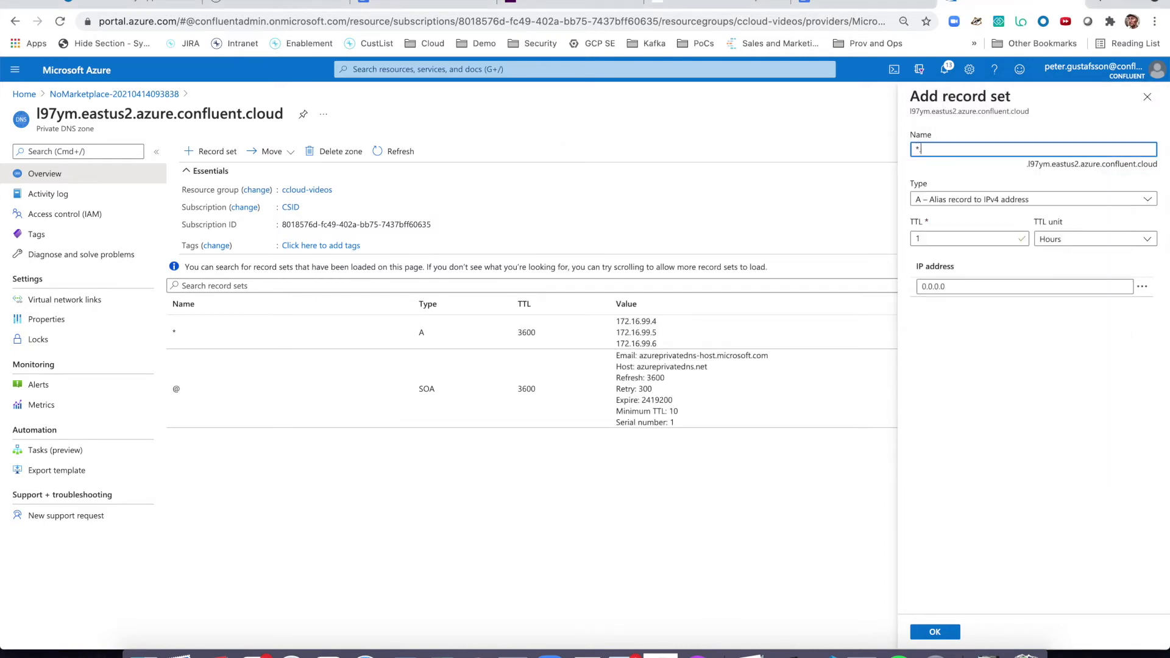
left_click(966, 288)
left_click(751, 654)
left_click_drag(646, 337, 528, 348)
key("super+c")
left_click(1115, 360)
key("super+v")
left_click(935, 632)
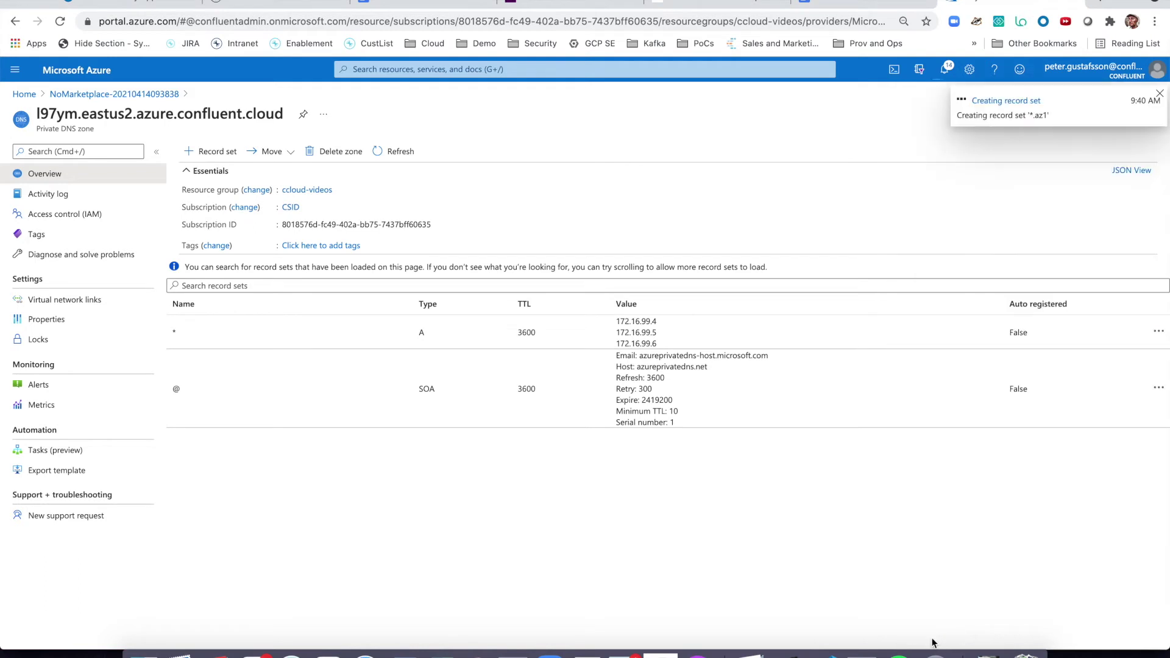
- Add an A record set named *.az2 pointing to 172.16.99.5
left_click(213, 153)
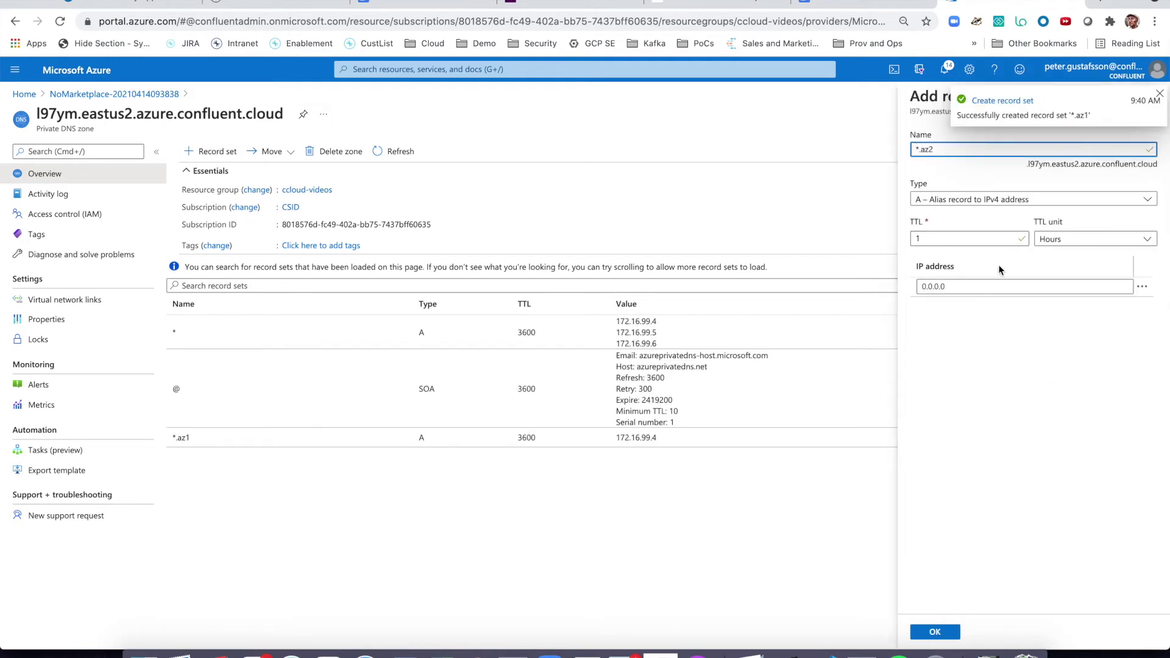
left_click(969, 291)
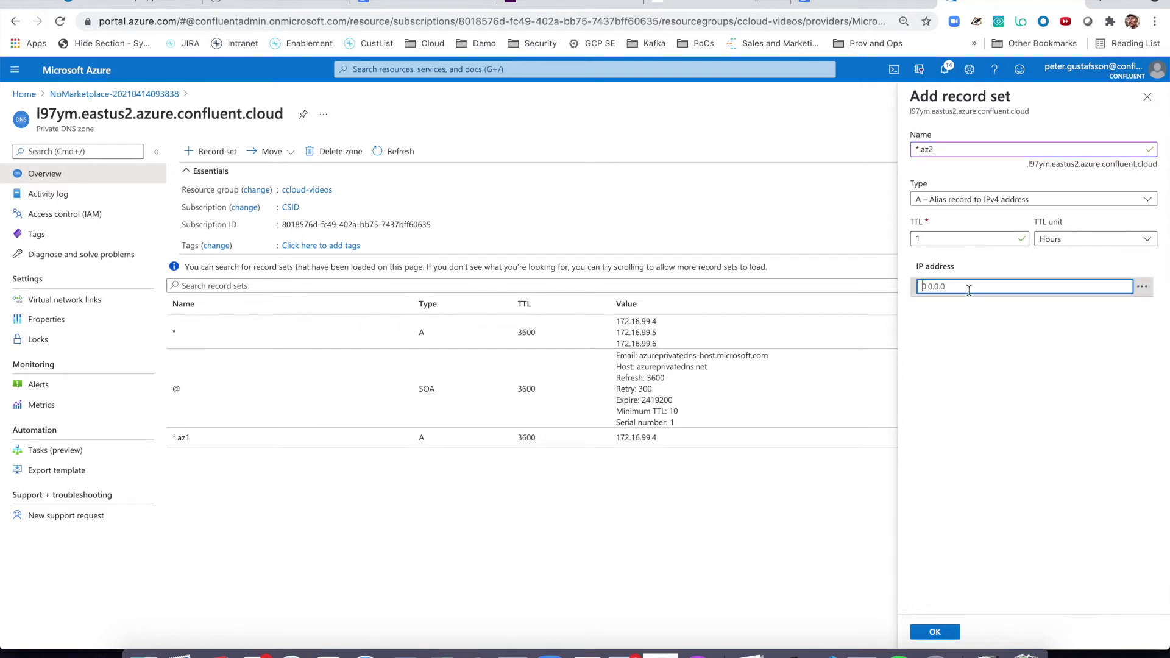
key("super+v")
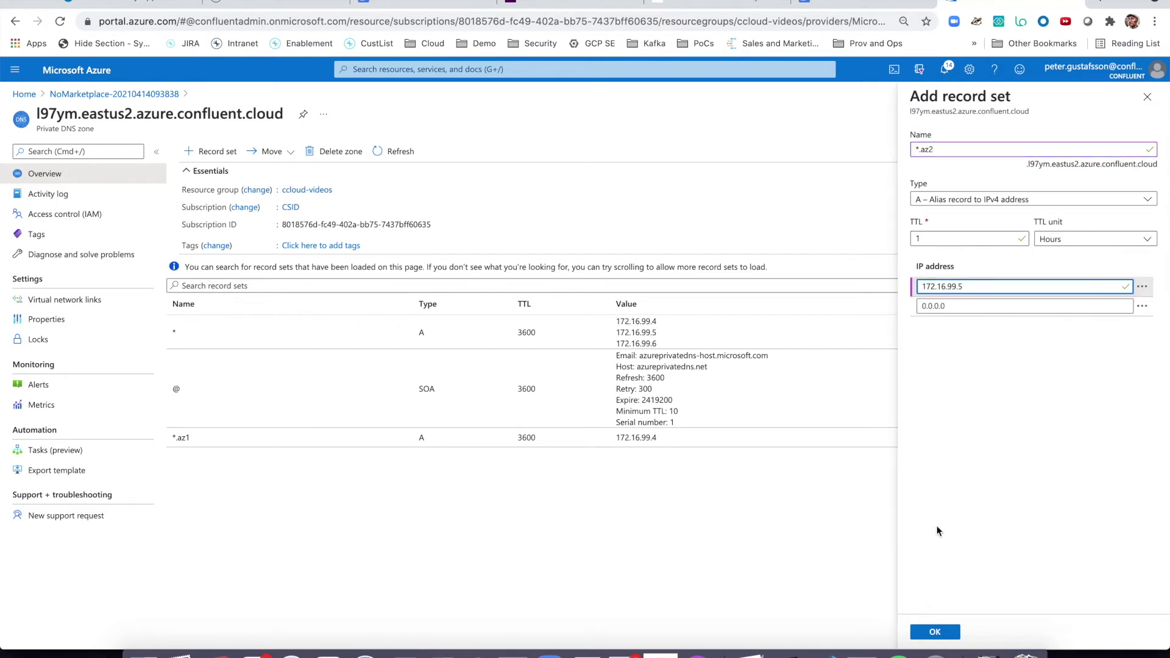
left_click(932, 633)
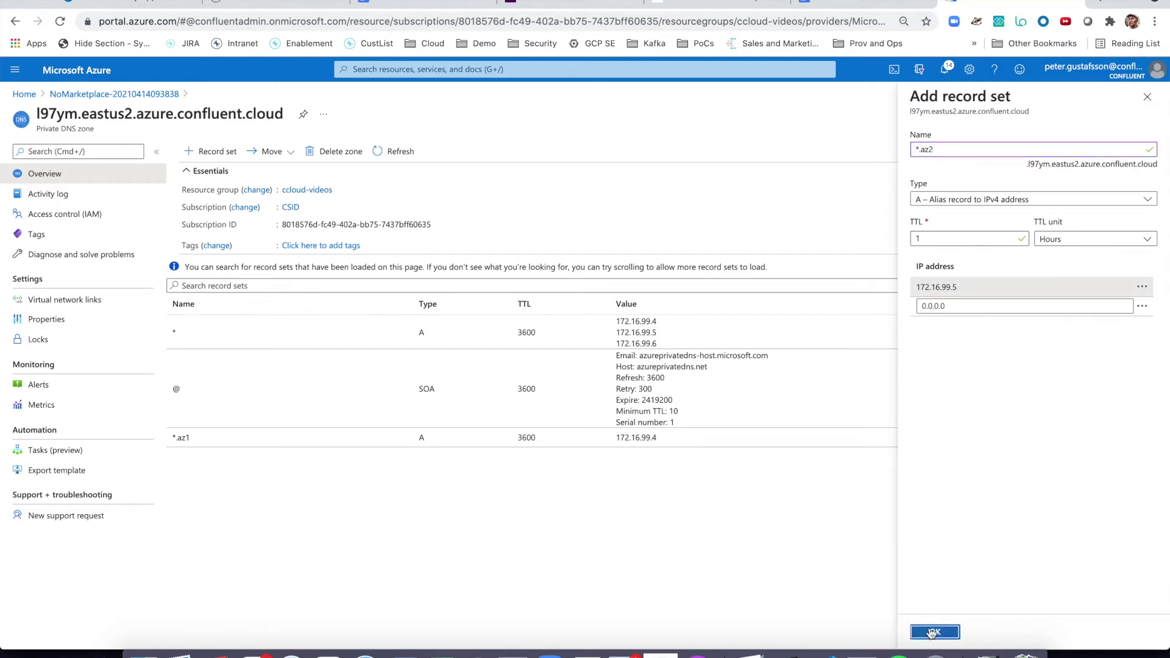
- Add an A record set named *.az3 pointing to 172.16.99.6
left_click(219, 151)
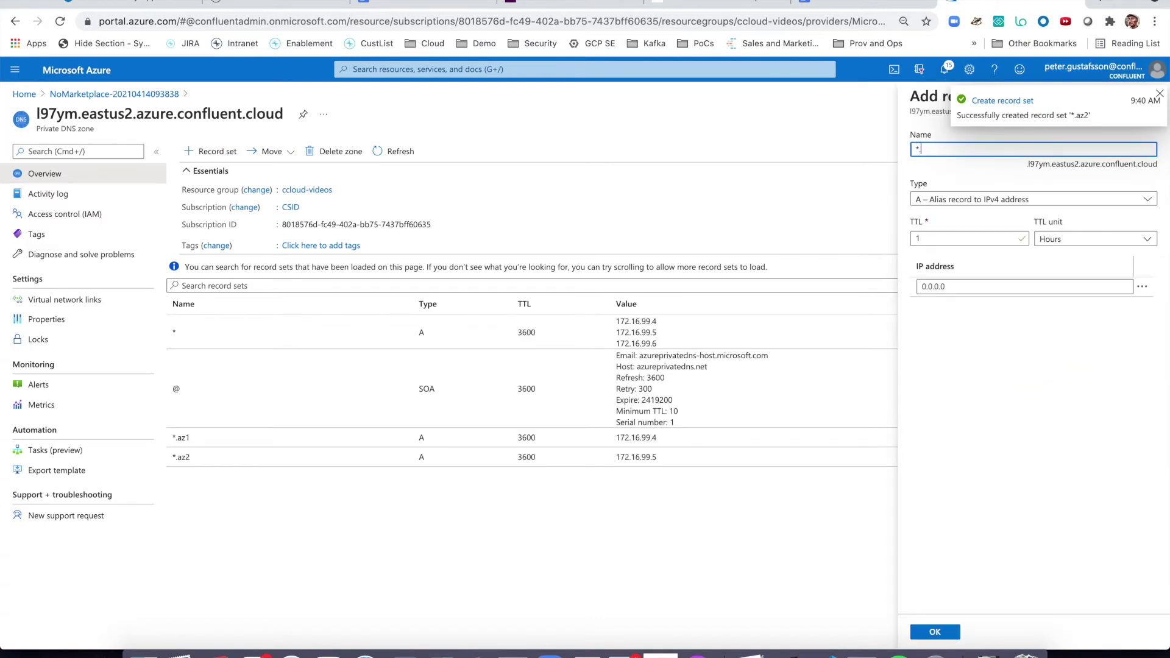
left_click(963, 286)
key("super+v")
left_click(975, 470)
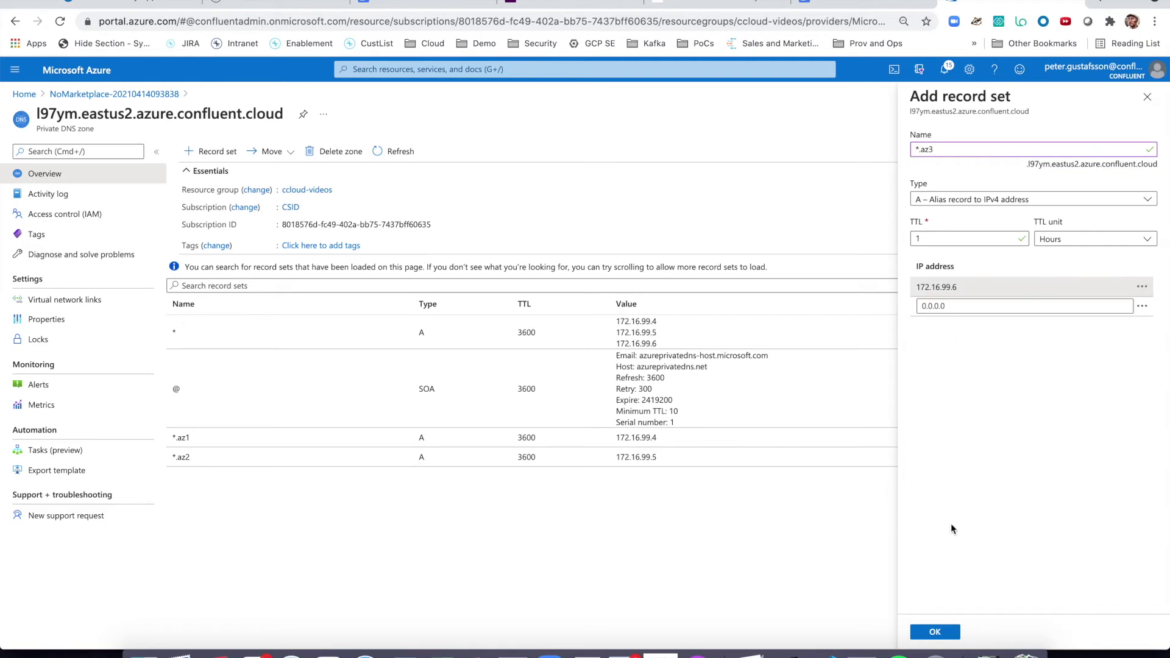
left_click(936, 633)
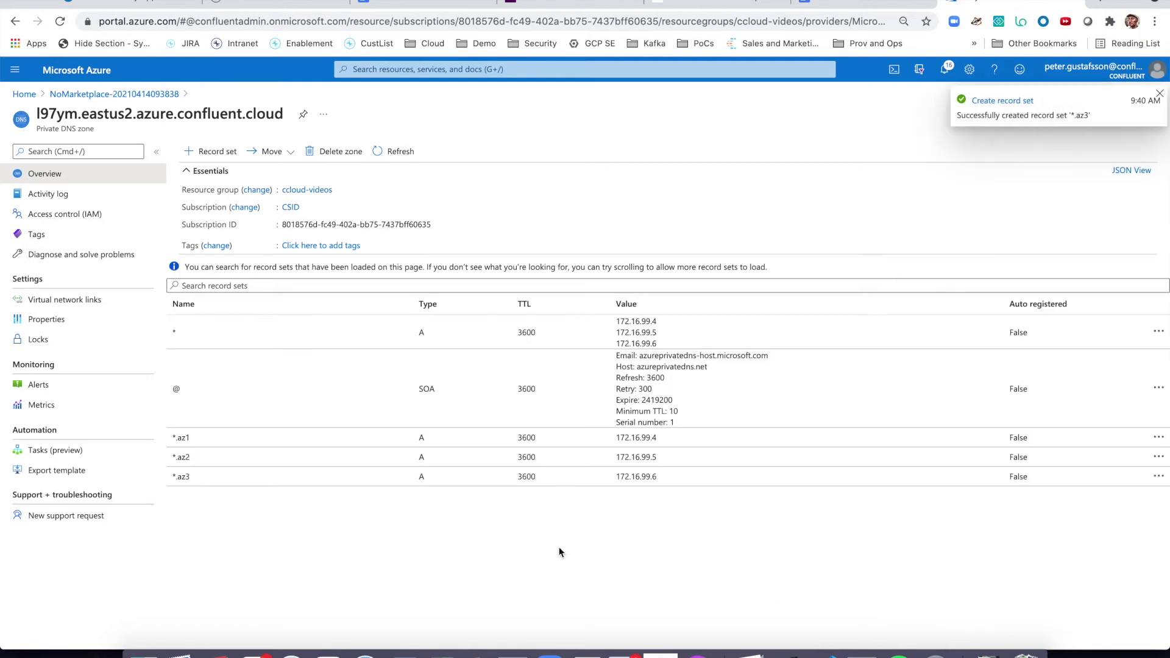
- Link the DNS zone to virtual network ccloud_videos_vnet with a virtual network link named dns-link-videoVNets
left_click(61, 300)
left_click(199, 153)
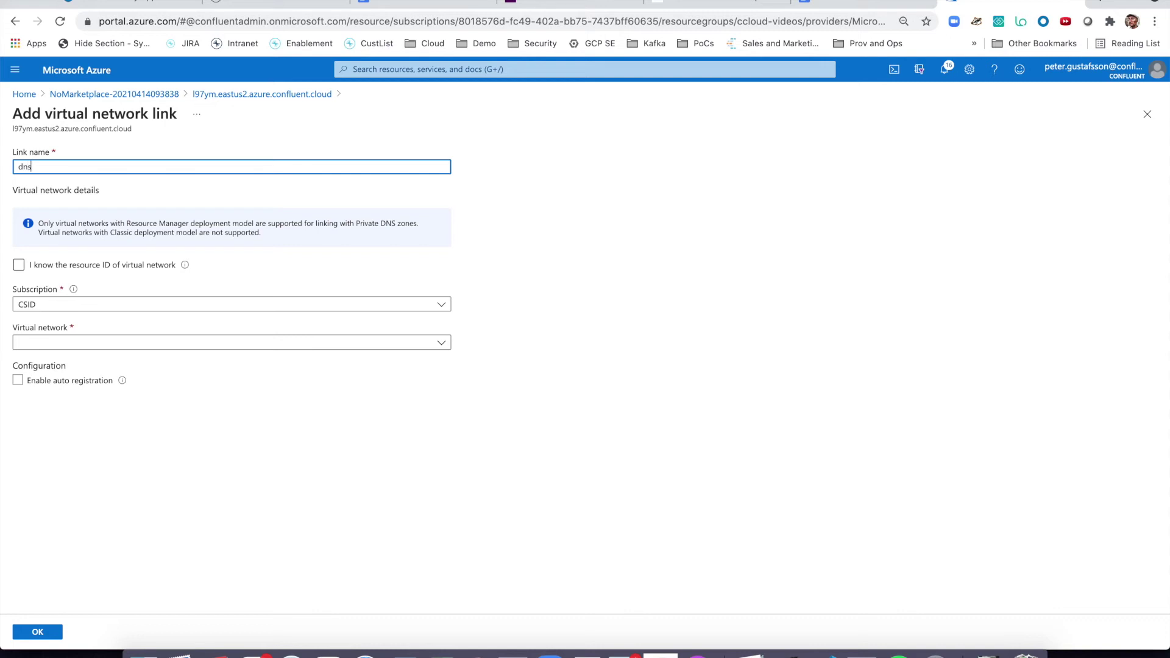
type("dns-link-videoVNets")
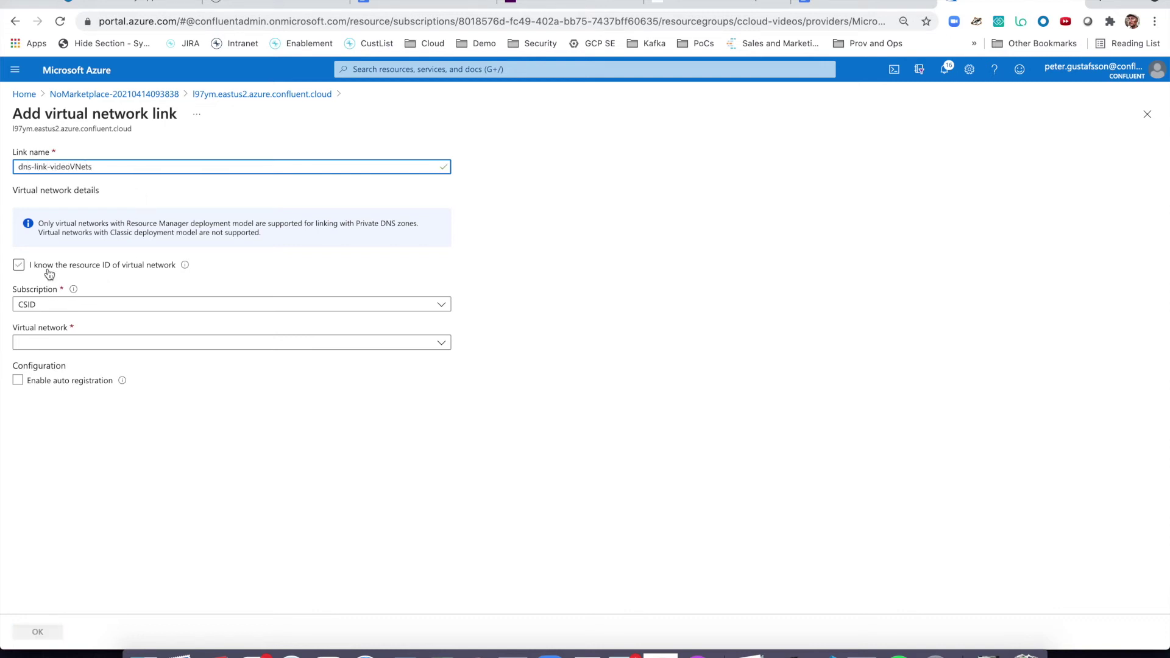
left_click(55, 344)
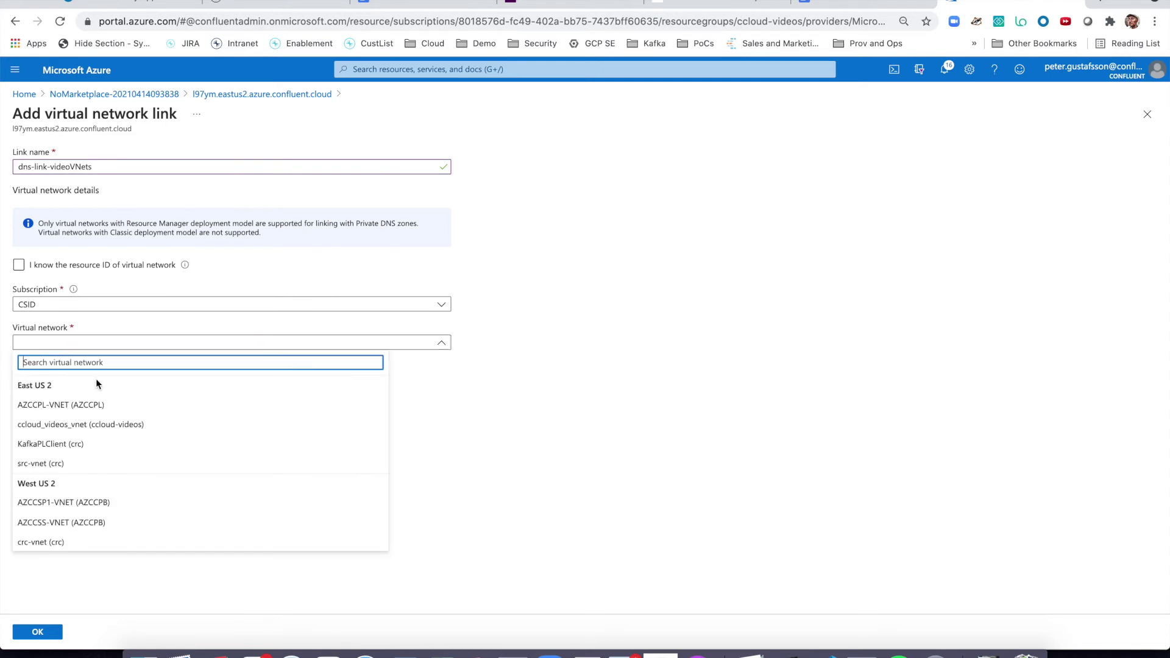
left_click(92, 424)
left_click(38, 632)
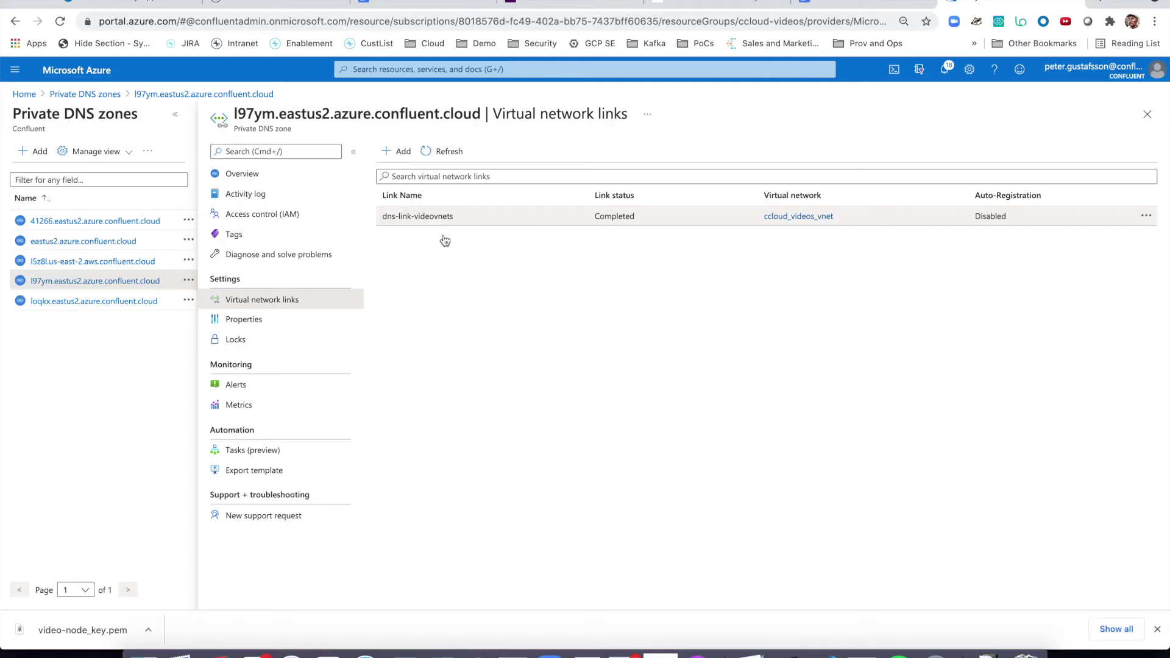
- Bring up the connectivity test commands in the notes, then switch to Confluent Cloud and copy the bootstrap server address from the cluster's general settings
left_click(751, 653)
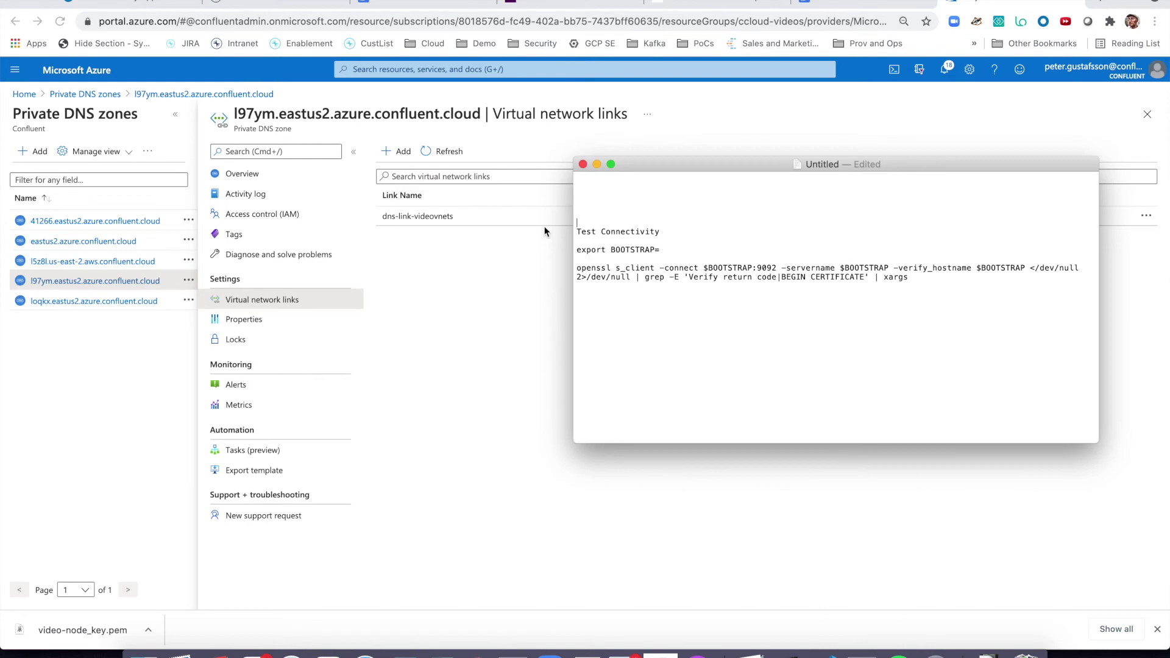
triple_click(584, 230)
left_click(611, 250)
left_click(366, 653)
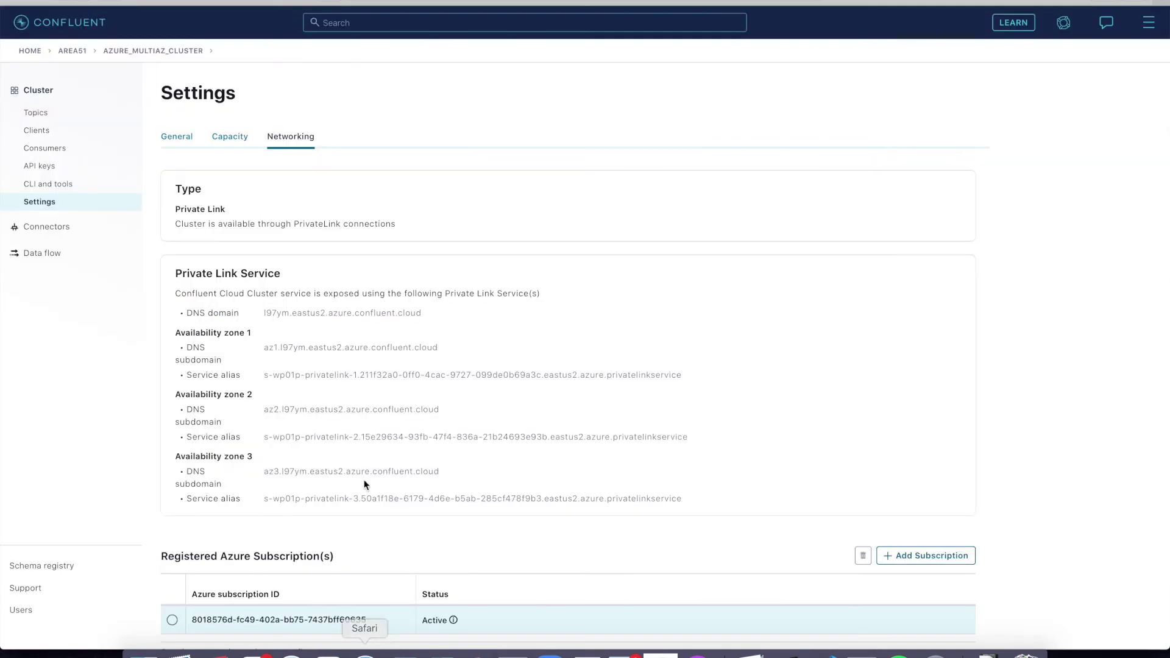
left_click(190, 137)
left_click(510, 240)
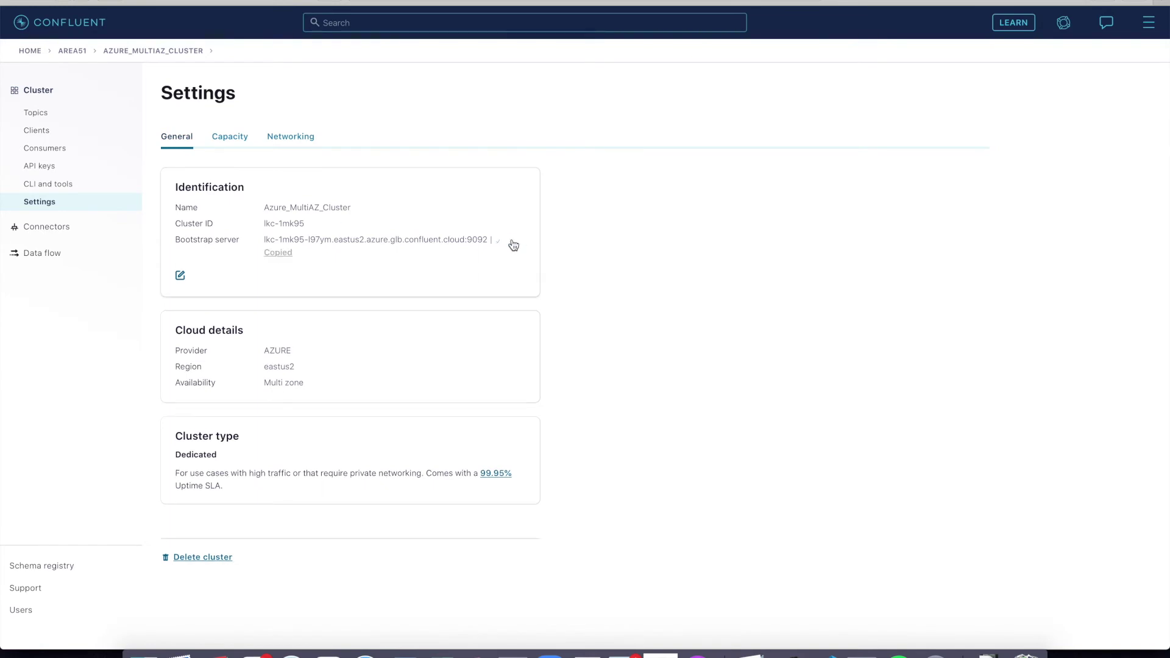
- Switch to the notes, set BOOTSTRAP to lkc-1mk95-l97ym.eastus2.azure.glb.confluent.cloud without the port, and select the export and openssl commands for copying
key("super+Tab")
key("super+v")
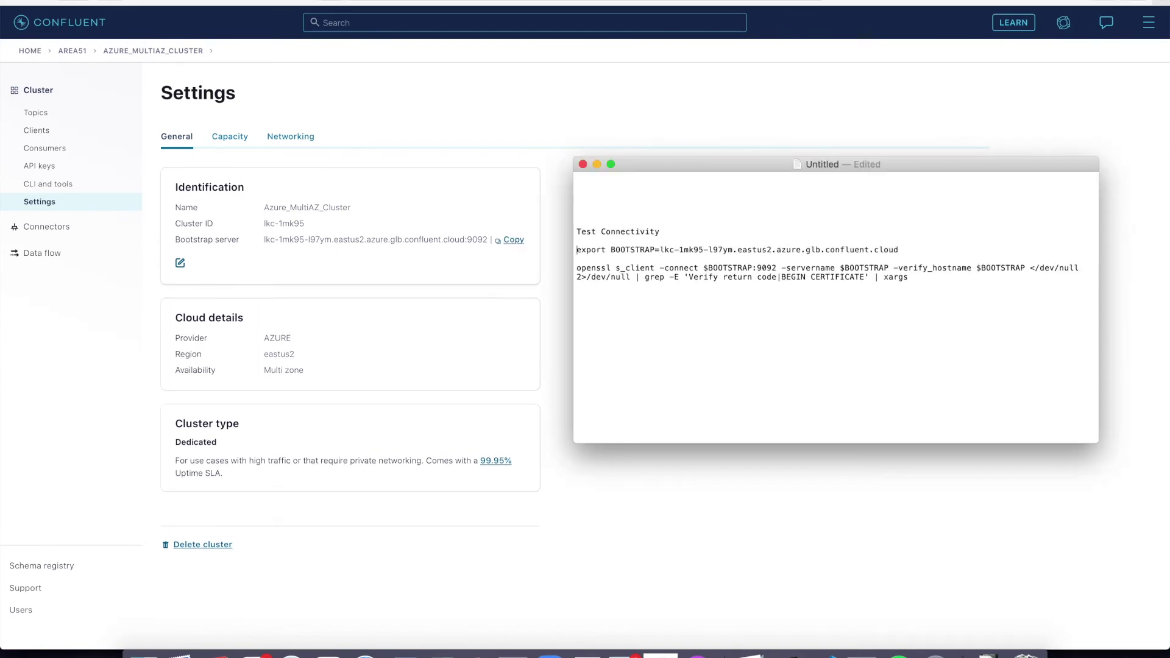
key("shift+super+Right")
key("shift+Down")
key("shift+Down")
key("shift+Down")
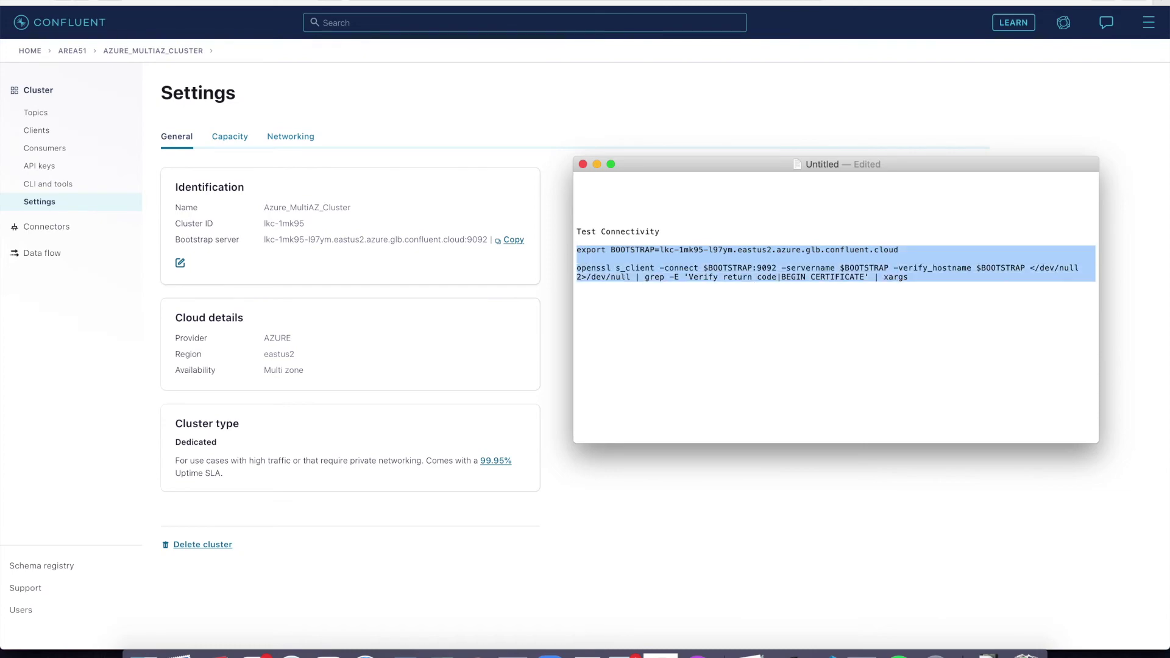
left_click(511, 655)
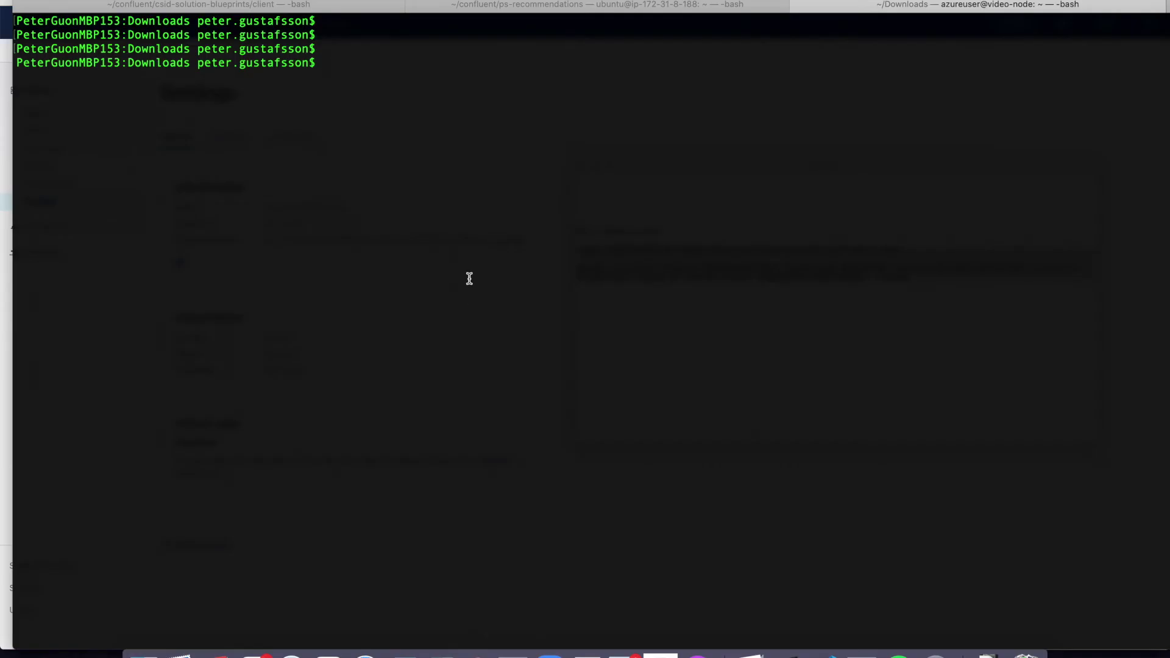
key("Return")
key("ctrl+r")
type("ssh")
key("Return")
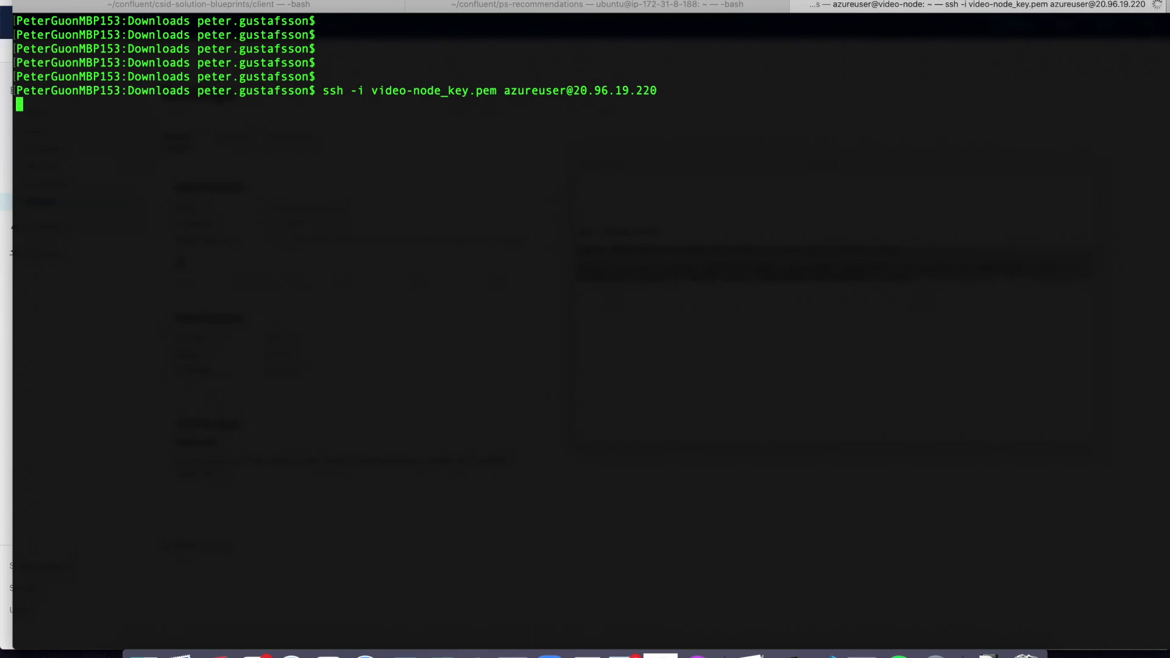
- Clear the VM's terminal, run the copied BOOTSTRAP export and openssl s_client connectivity test, highlight its output and enter the remark All good
key("Return")
key("Return")
type("clear")
key("Return")
key("Return")
key("Return")
key("Return")
key("super+v")
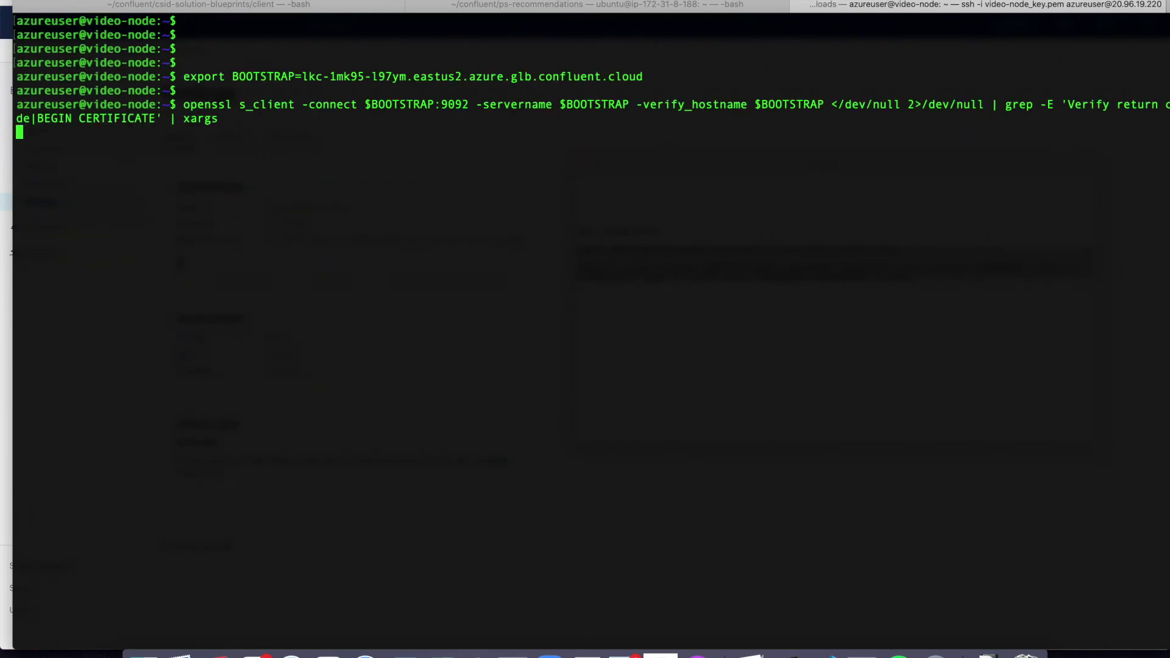
key("Return")
left_click_drag(208, 132, 405, 130)
type("All good")
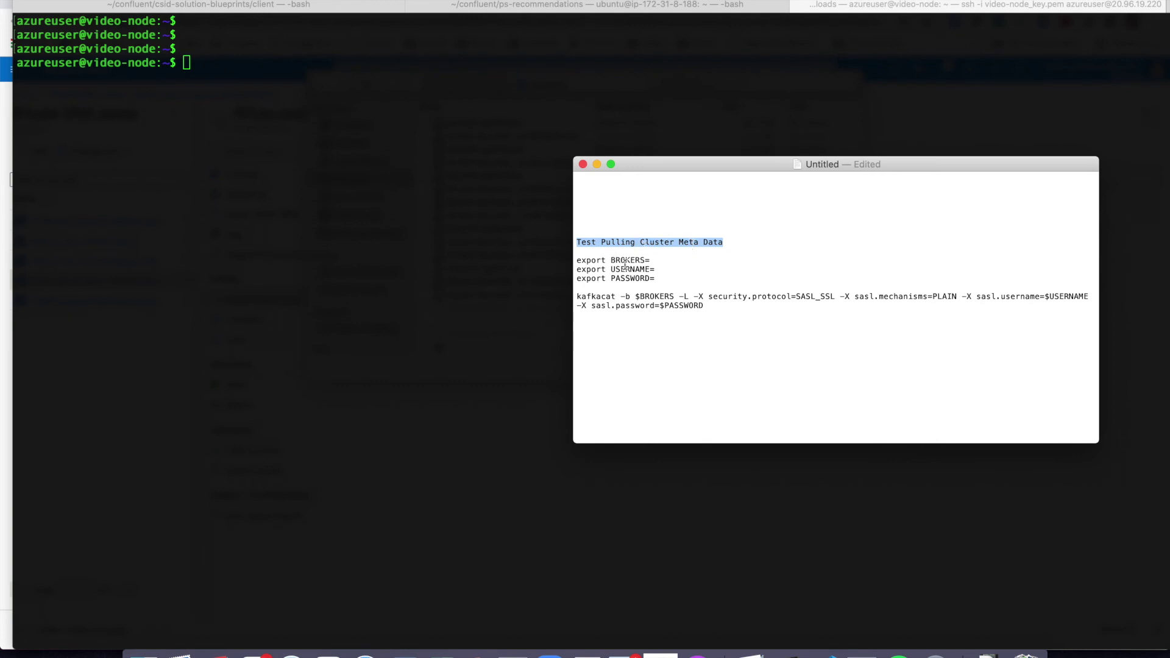
- Highlight the empty credential exports in the notes, then switch to Confluent Cloud and create an API key for the cluster
left_click_drag(668, 282, 579, 270)
left_click(453, 417)
left_click(364, 655)
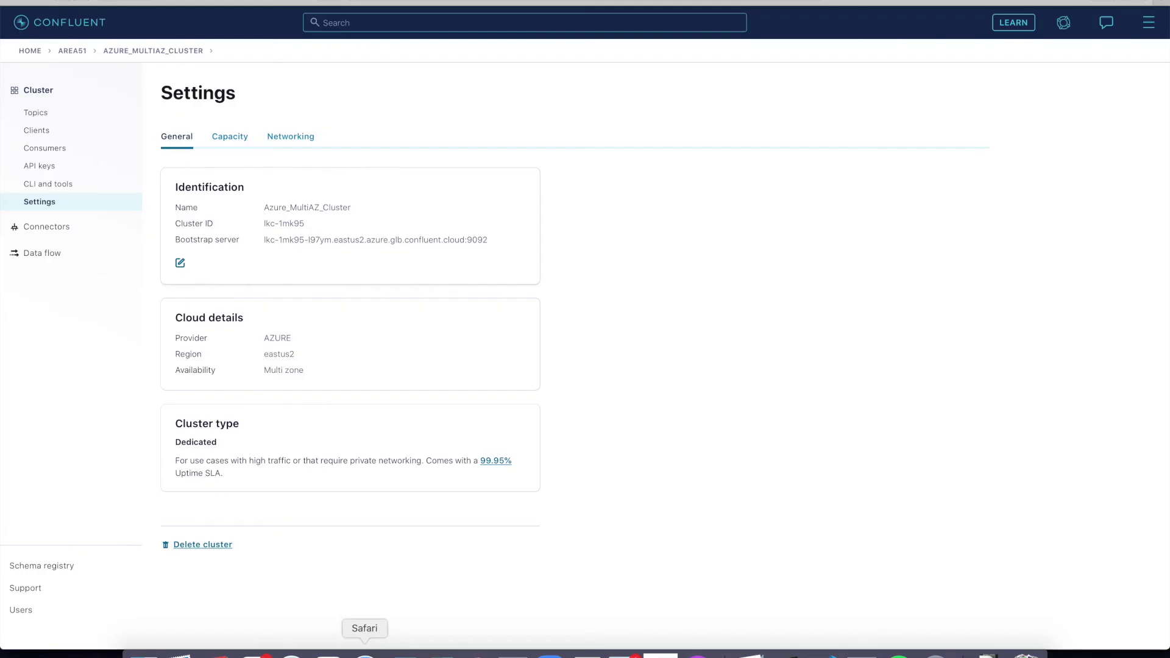
left_click(37, 167)
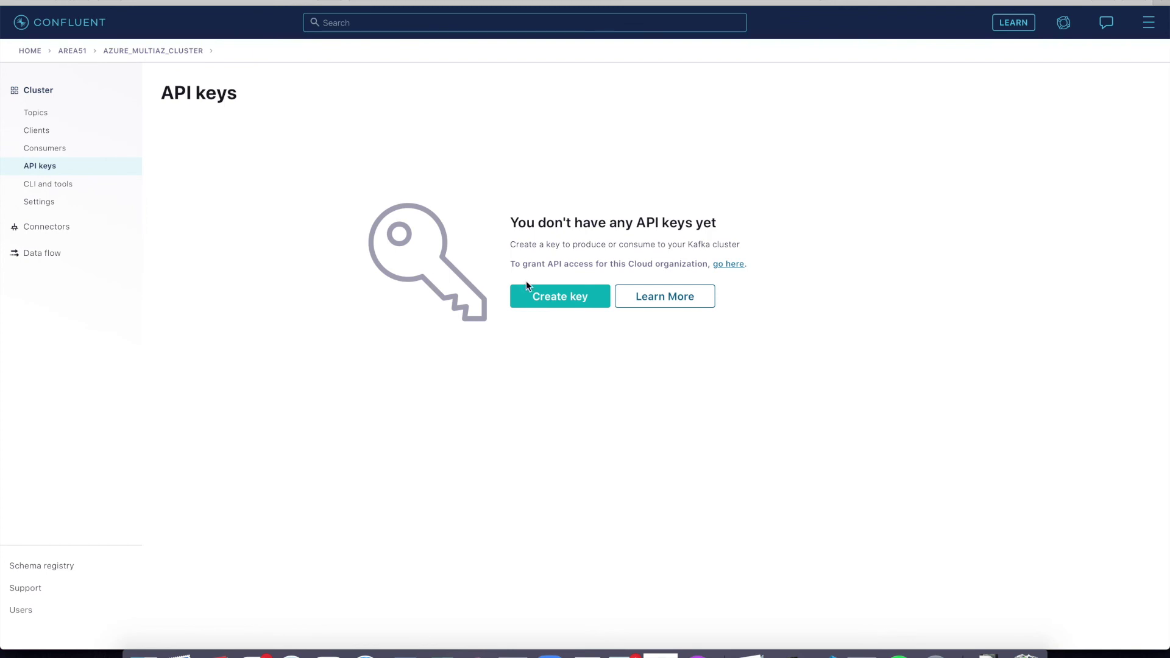
left_click(529, 296)
left_click(188, 340)
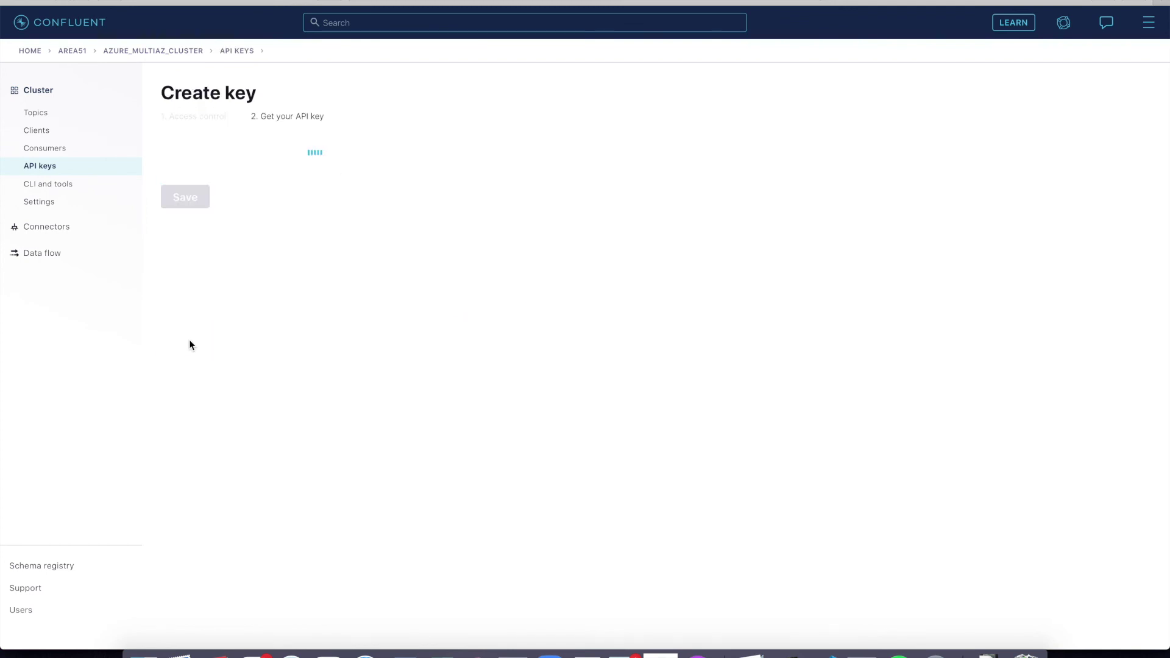
- Copy the new API key into the USERNAME export of the cluster metadata commands in the notes
key("super+Tab")
key("super+Tab")
key("super+Tab")
left_click(666, 260)
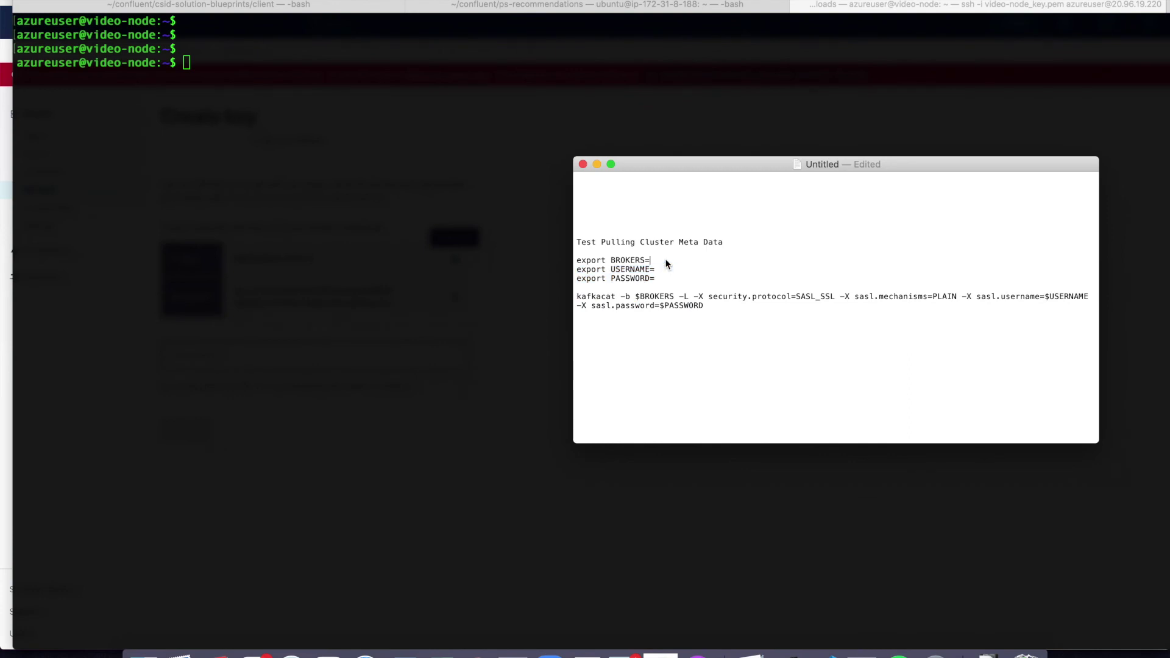
key("super+v")
key("super+h")
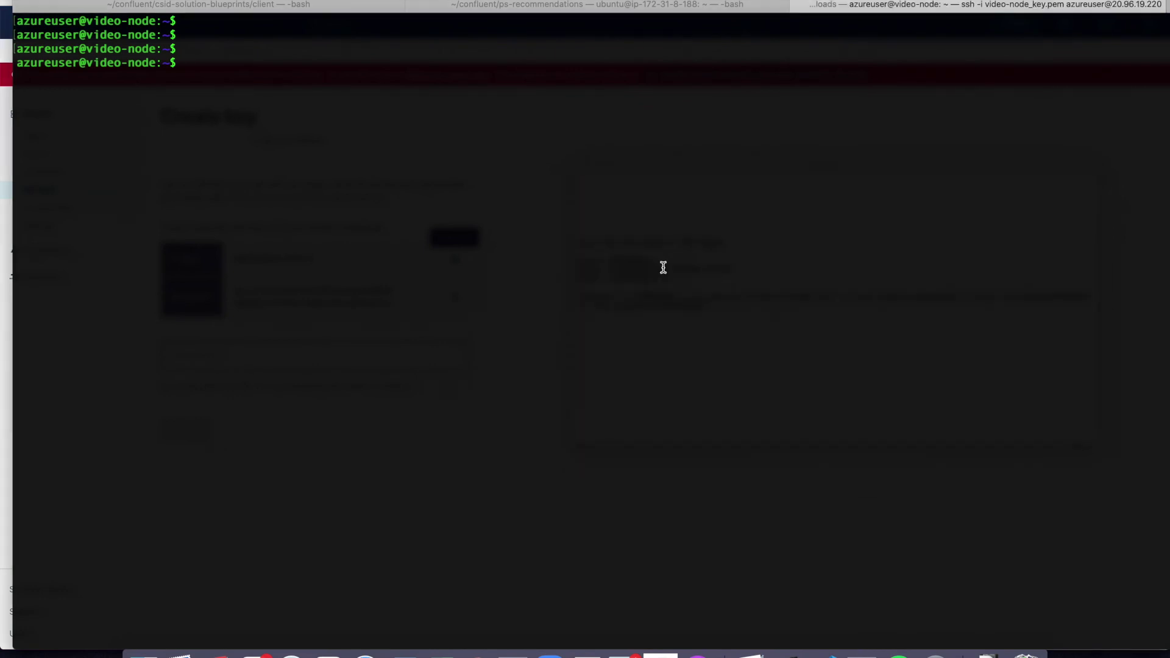
- Copy the API secret from Confluent Cloud into the PASSWORD export in the notes
key("super+Tab")
key("super+Tab")
left_click(454, 298)
key("super+Tab")
key("super+Tab")
key("super+v")
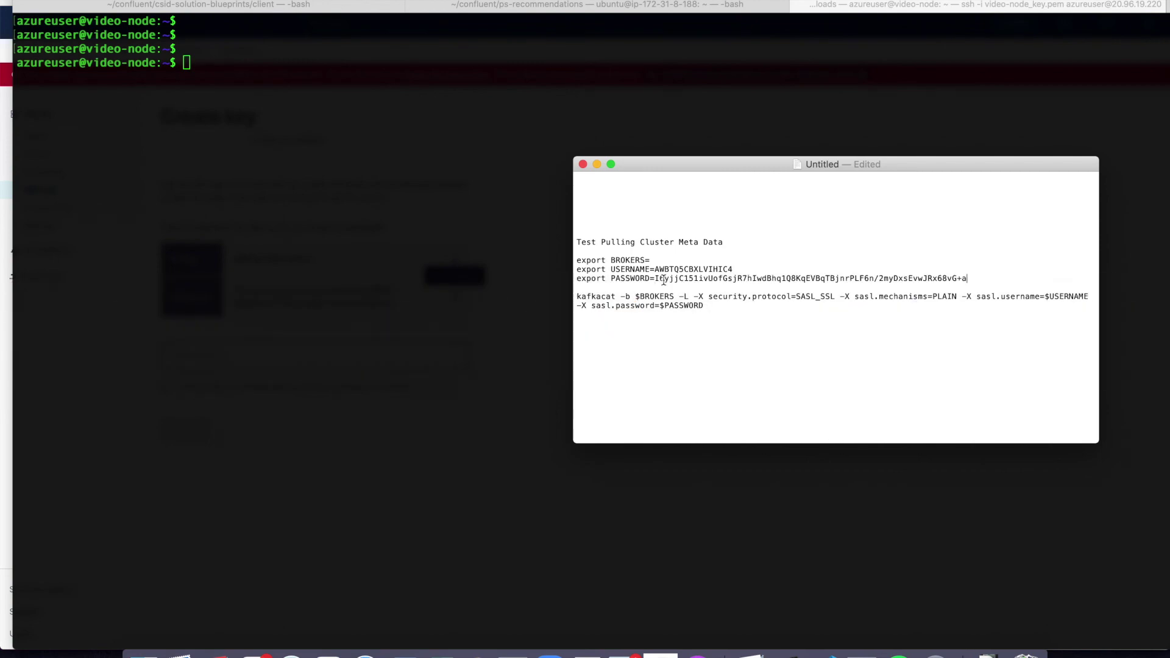
- Copy the bootstrap server address with port 9092 from the cluster's general settings into the BROKERS export in the notes
key("super+Tab")
key("super+Tab")
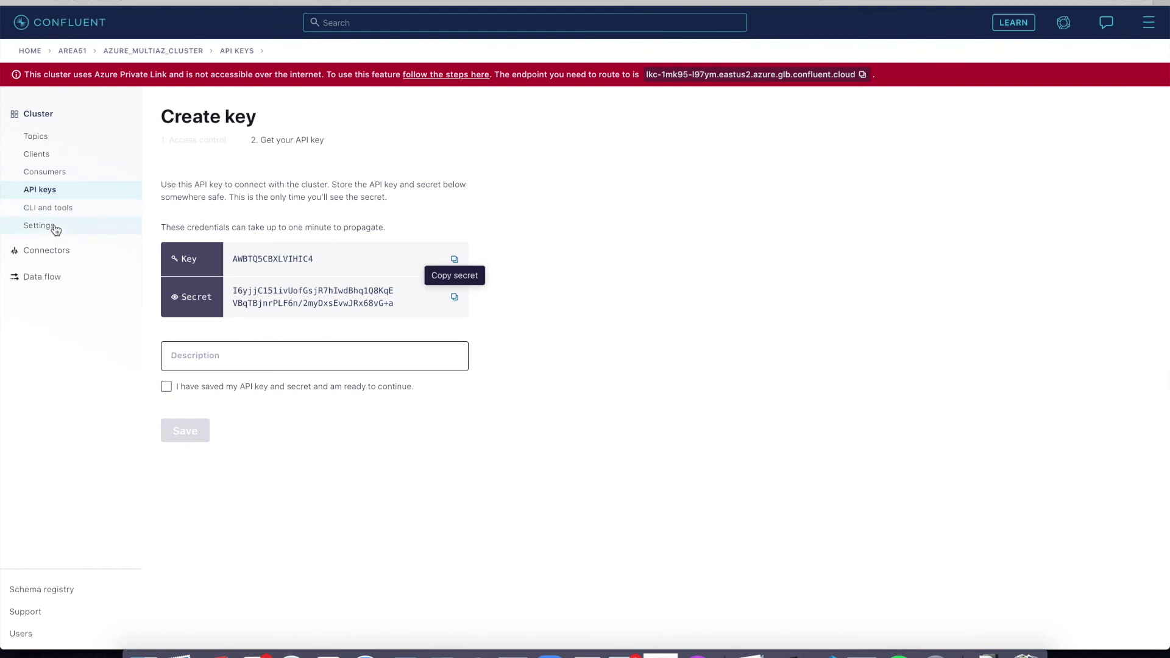
left_click(55, 227)
left_click(513, 240)
key("super+Tab")
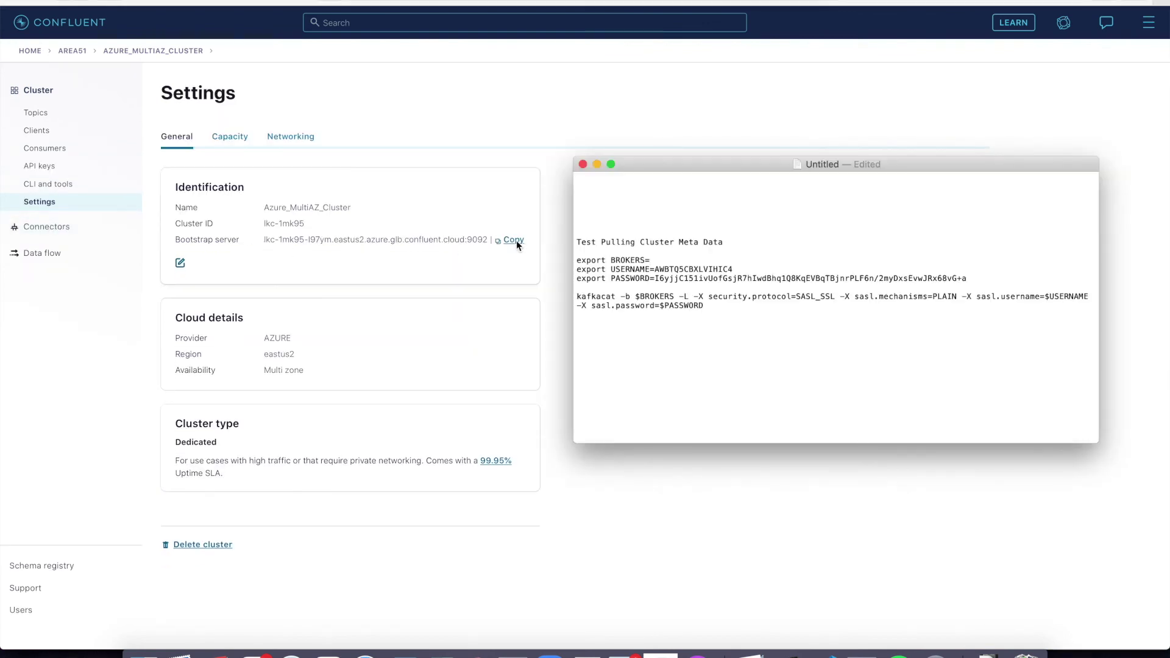
key("super+v")
- Run the completed BROKERS, USERNAME and PASSWORD exports and the kafkacat metadata command in the VM's terminal, then enter the remark Great Success!
left_click_drag(576, 260, 704, 306)
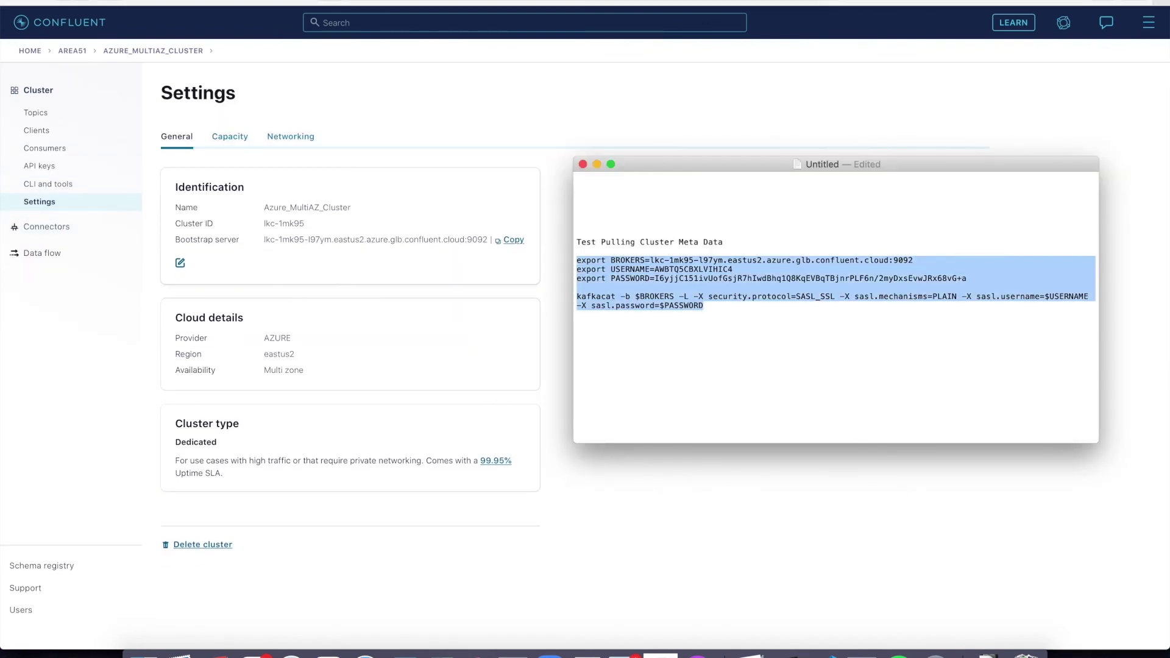
left_click(527, 654)
key("super+v")
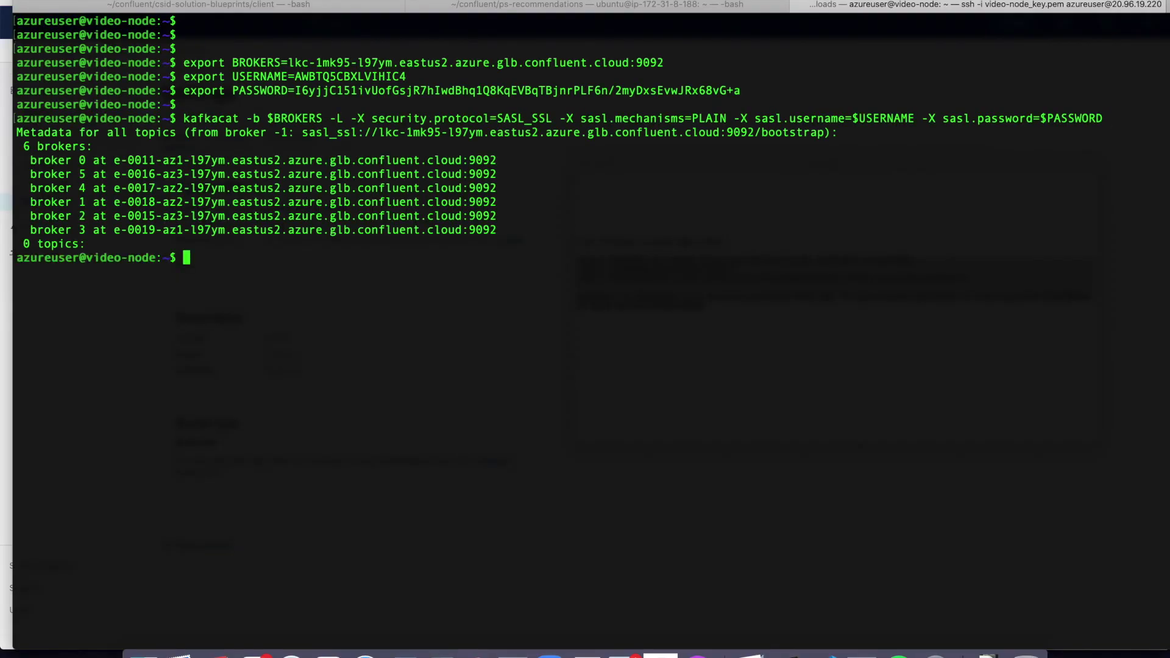
key("Return")
key("Return")
type("Great Su")
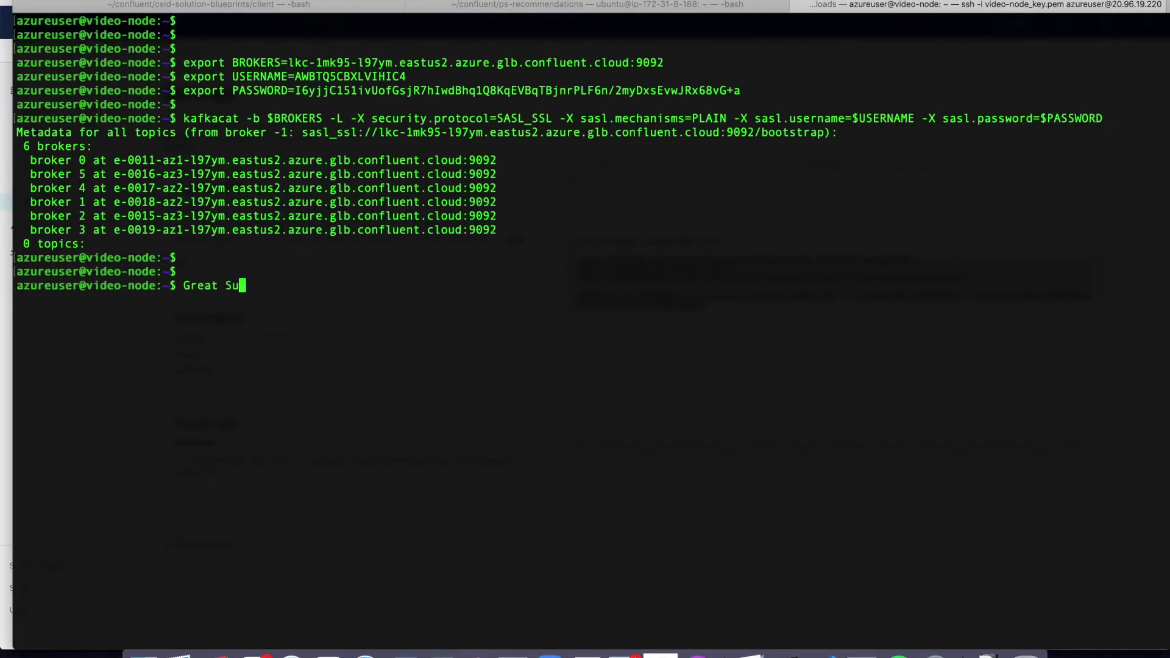
type("ccess!")
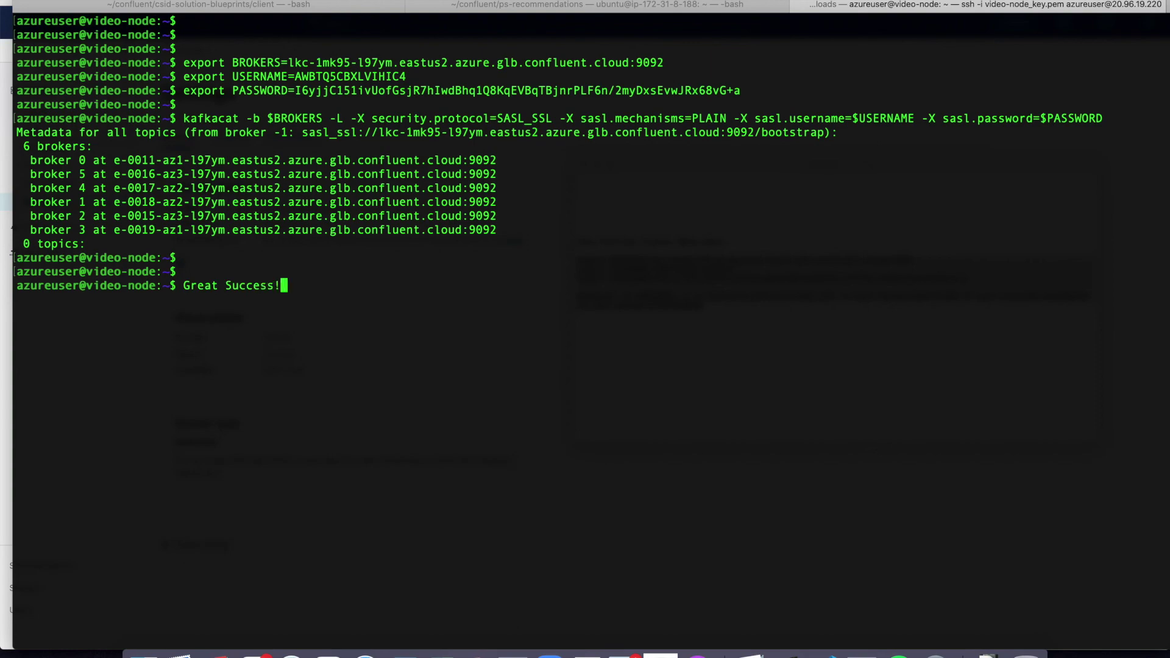